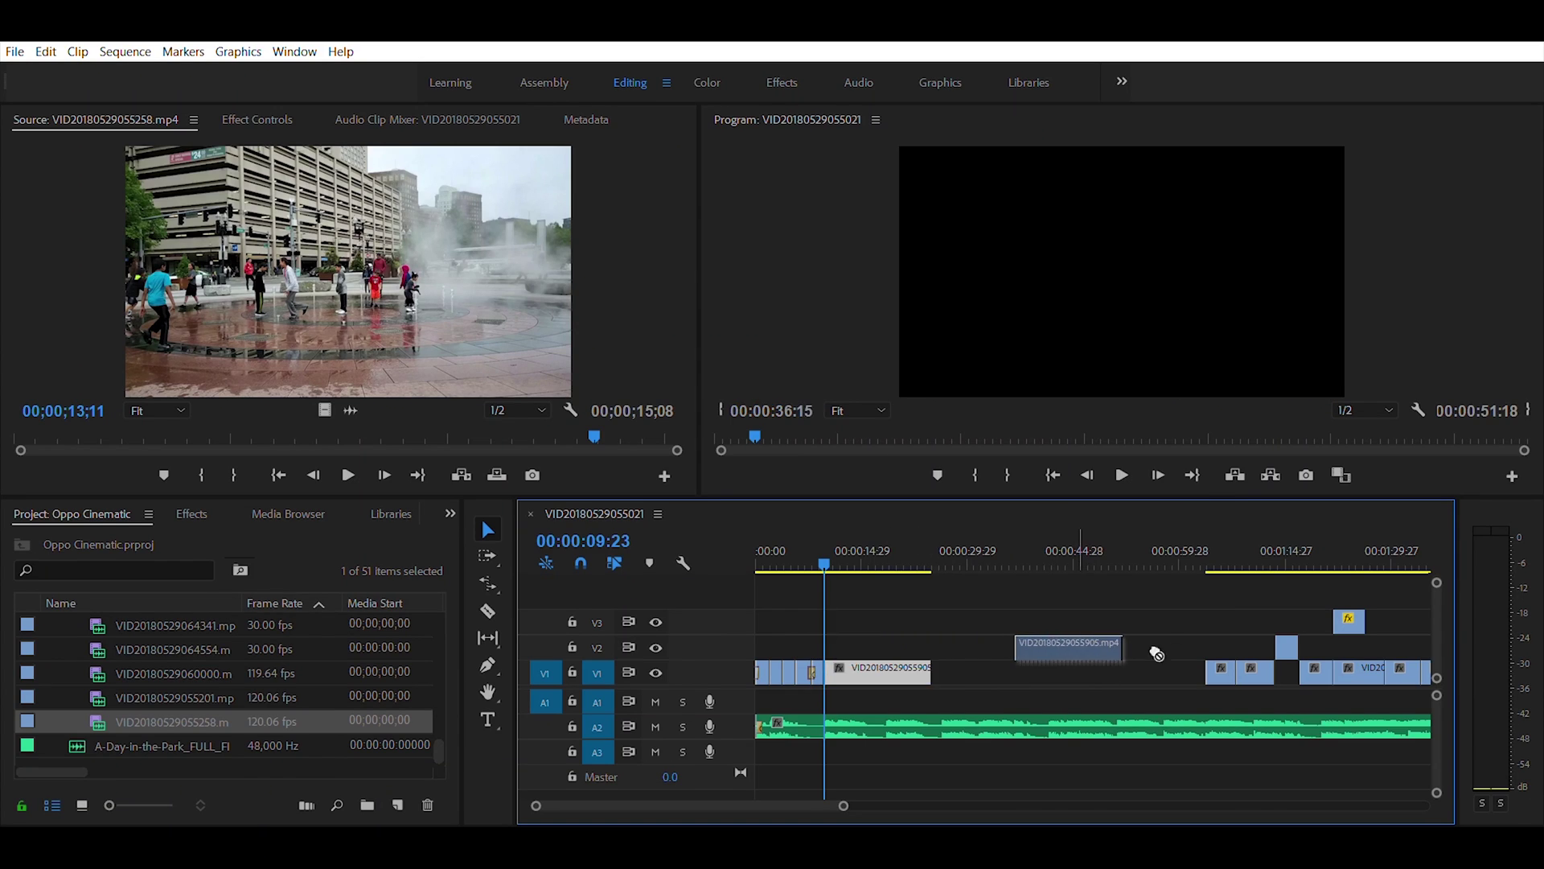
- Move a clip up to the V2 track and preview the Cross Dissolve transition
{"action": "left_click", "coordinate": [1224, 543]}
{"action": "left_click", "coordinate": [814, 543]}
{"action": "left_click", "coordinate": [810, 544]}
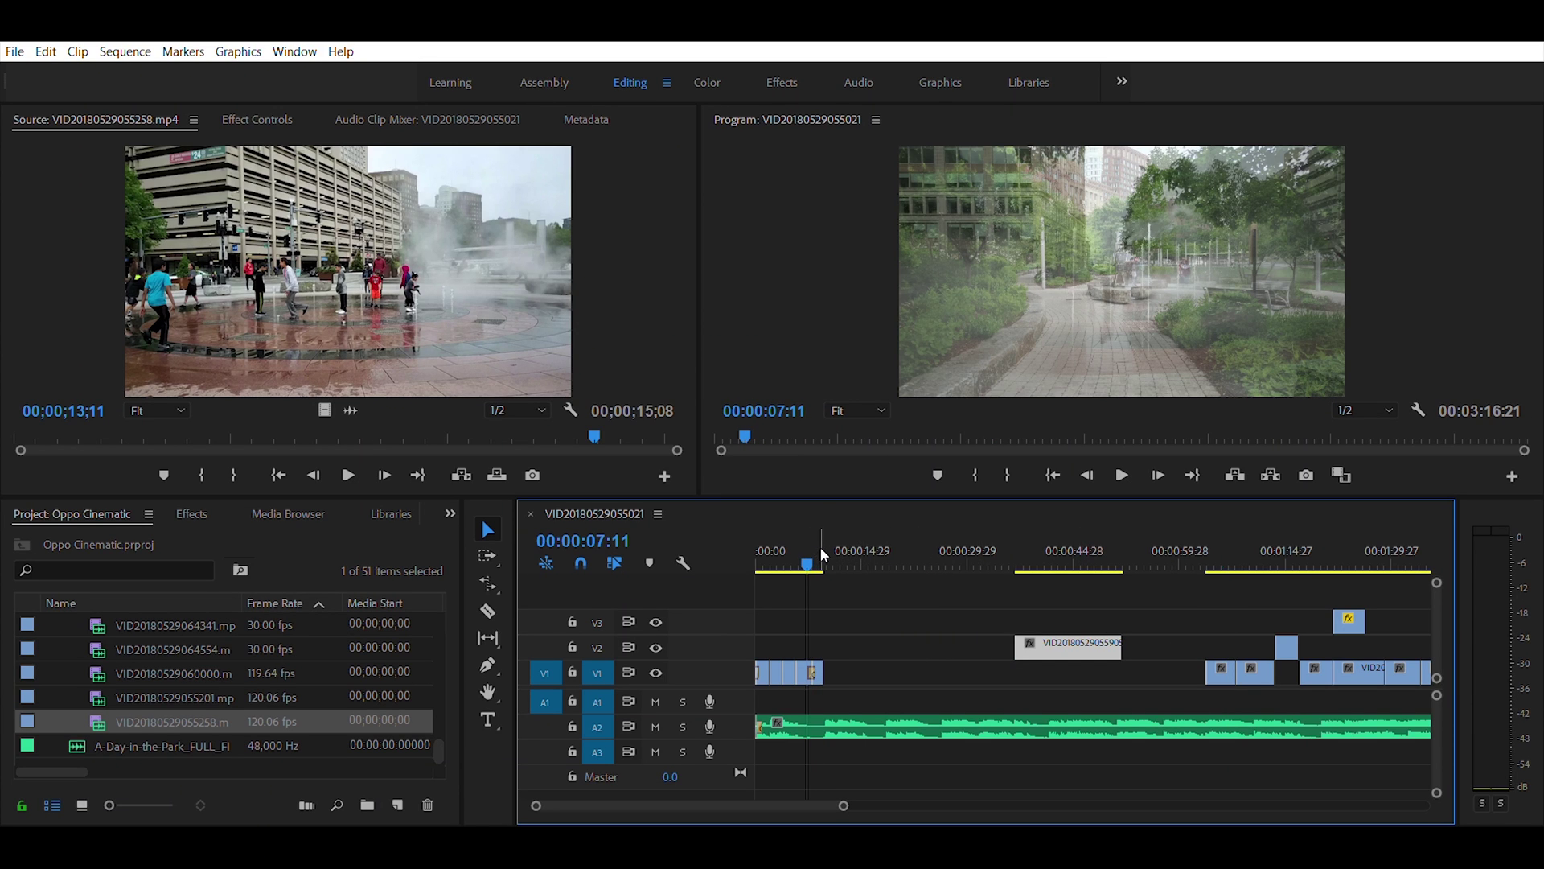
{"action": "key", "text": "equal"}
{"action": "key", "text": "equal"}
{"action": "key", "text": "equal"}
{"action": "key", "text": "space"}
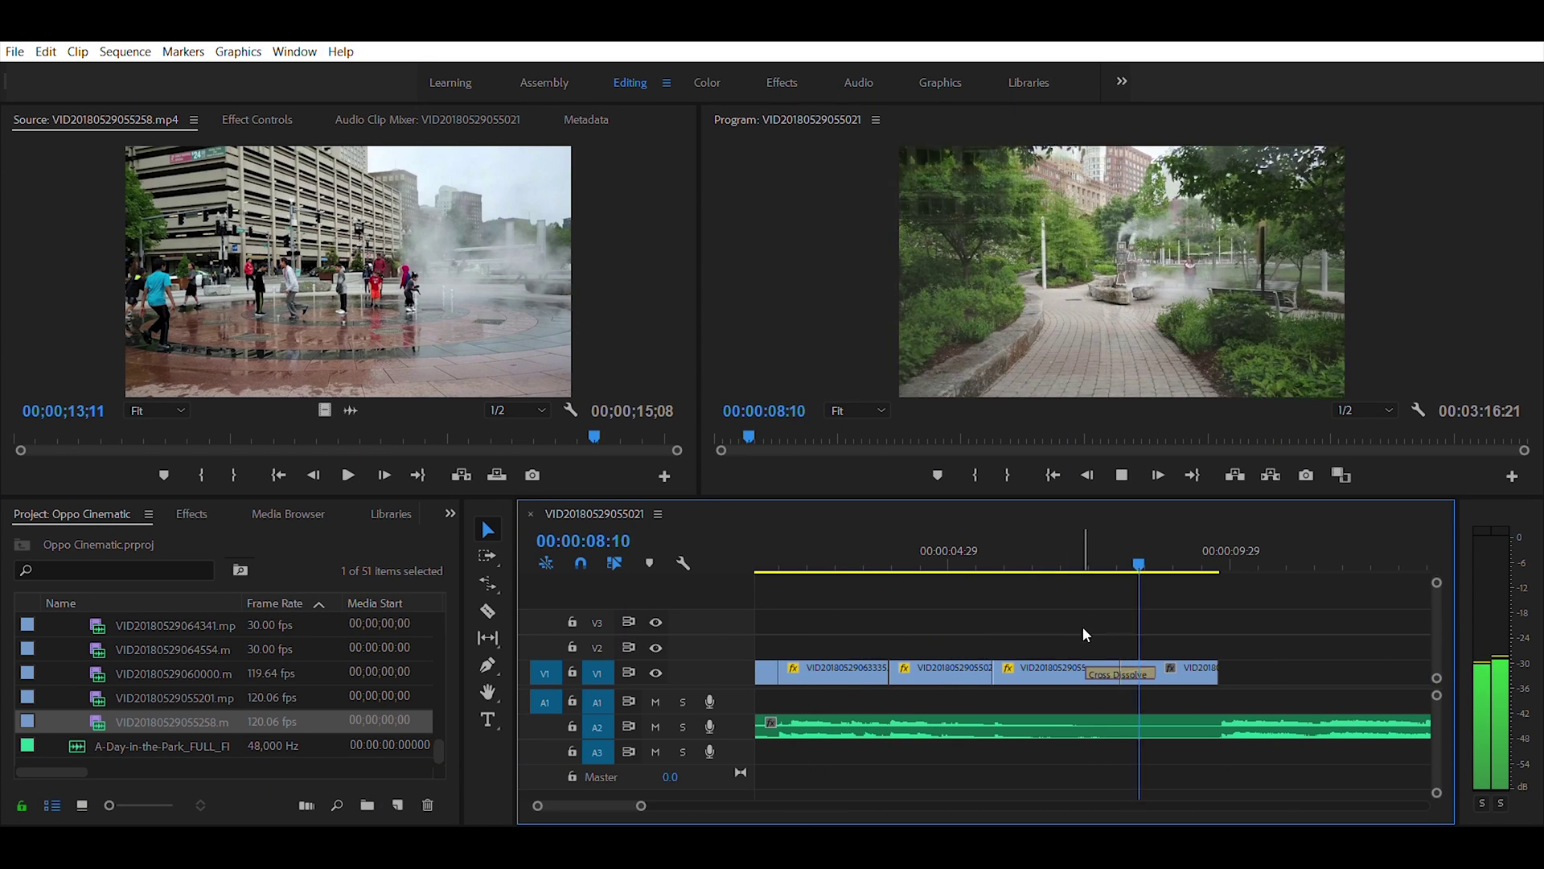
{"action": "left_click", "coordinate": [1150, 669]}
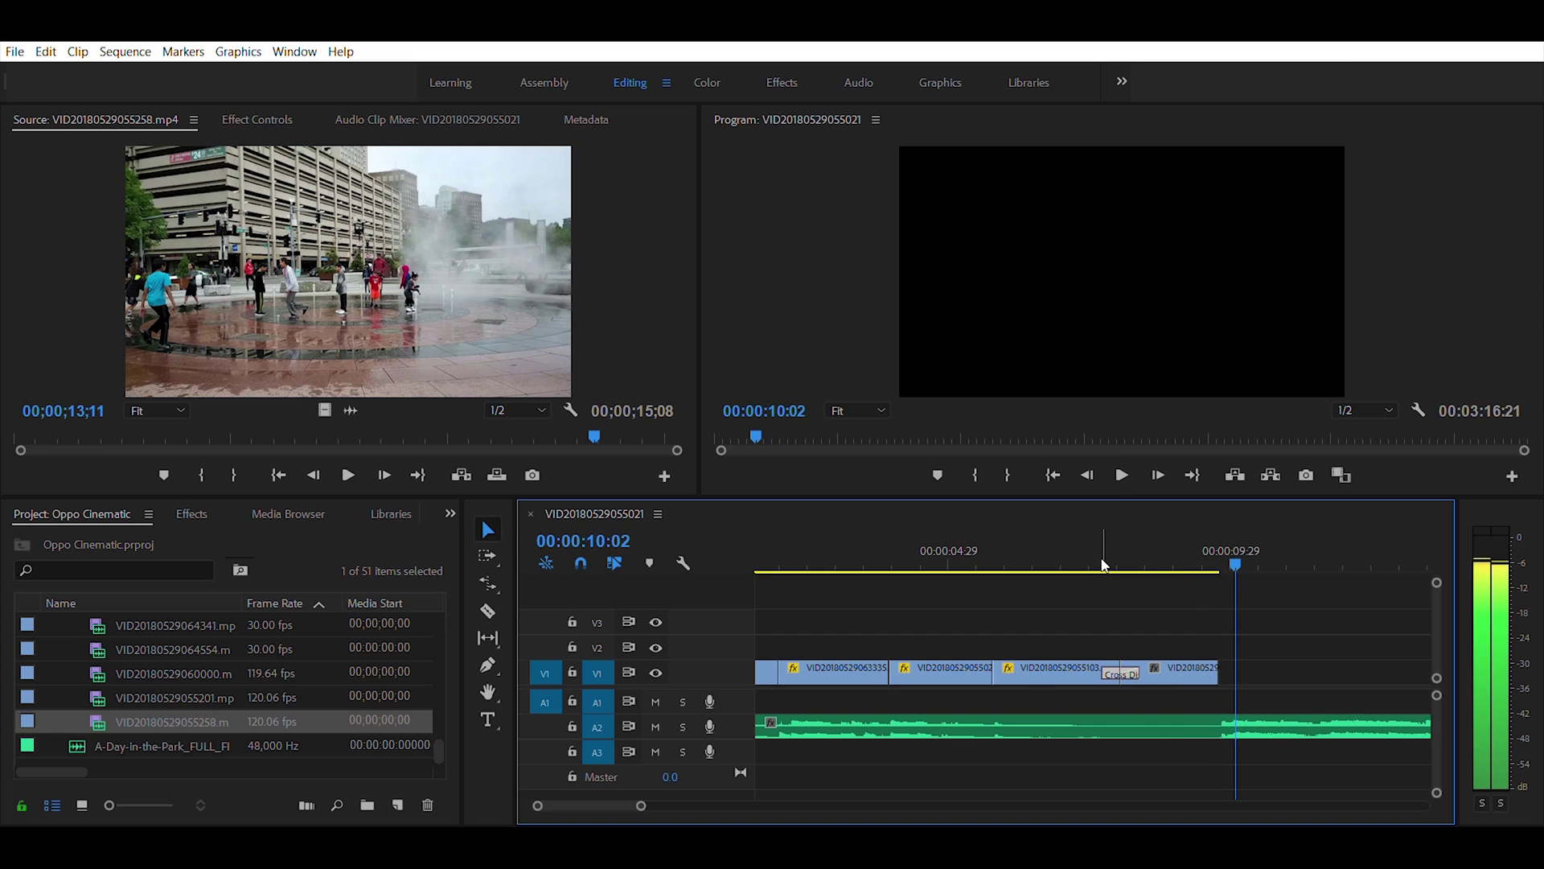
{"action": "key", "text": "space"}
{"action": "key", "text": "minus"}
{"action": "key", "text": "minus"}
{"action": "key", "text": "minus"}
- Scrub the flag-under-the-arch clip VID20180529060402.mp4 in the Source monitor and set an In point
{"action": "left_click", "coordinate": [1217, 545]}
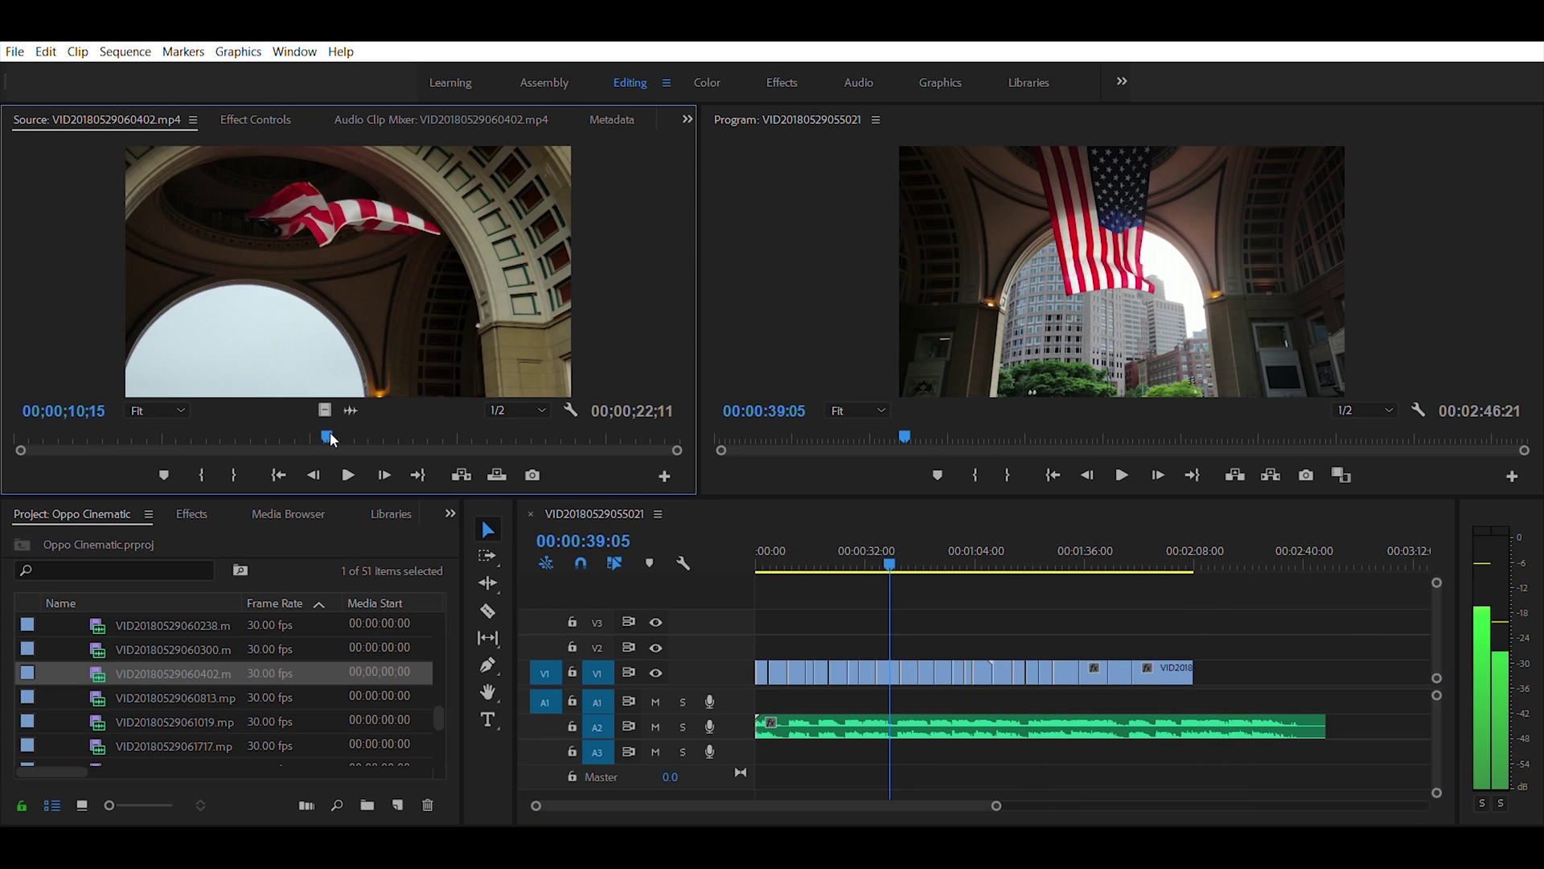
{"action": "left_click_drag", "start_coordinate": [330, 432], "coordinate": [448, 440]}
{"action": "key", "text": "i"}
{"action": "key", "text": "space"}
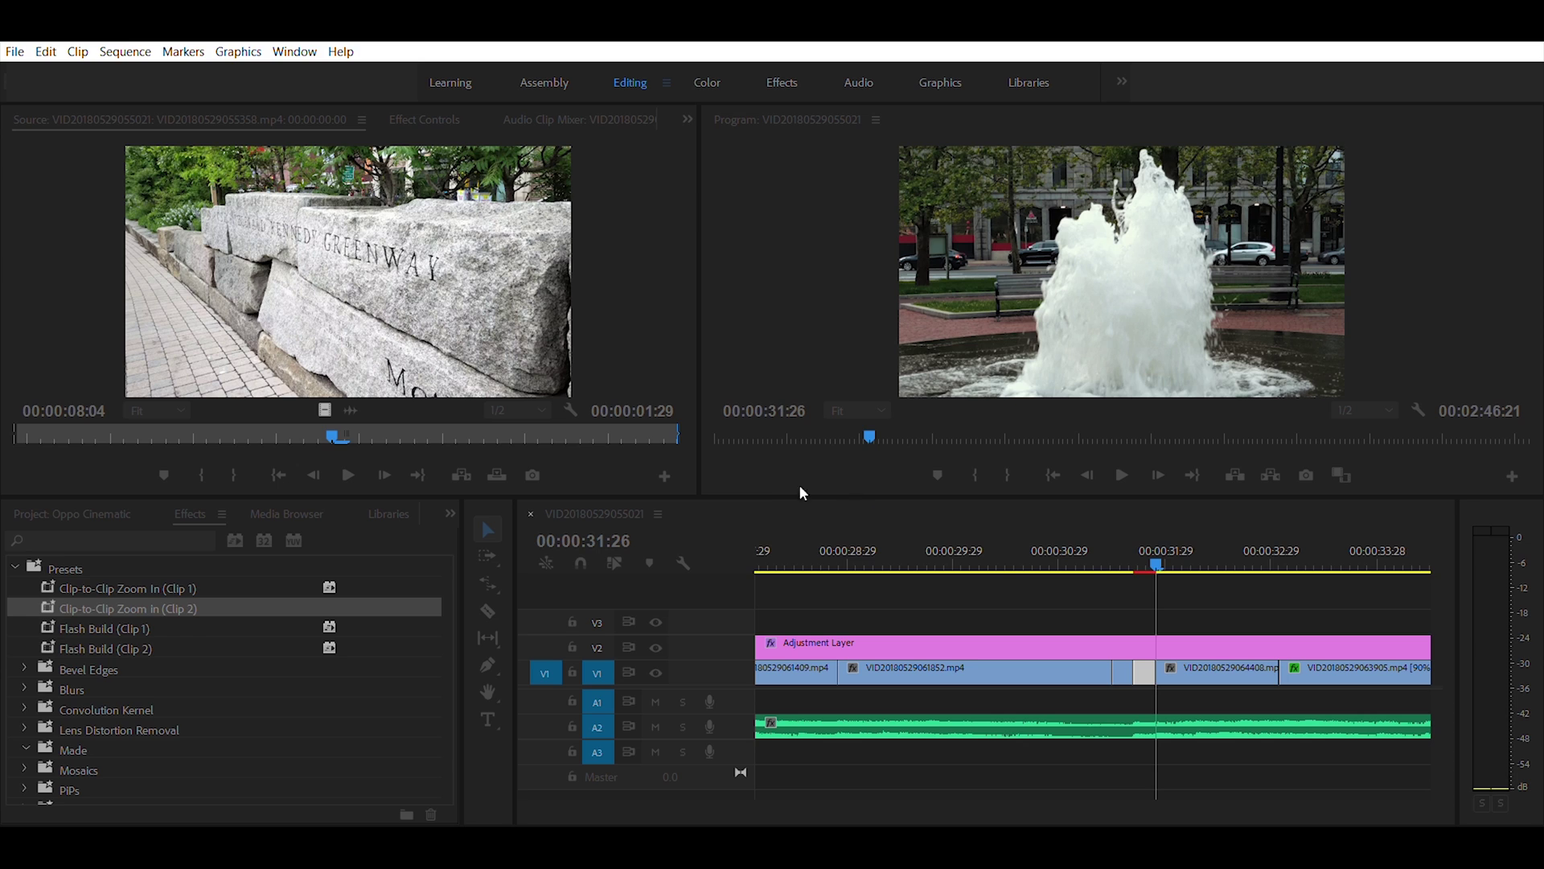
- Scrub the timeline around 00:00:31:20 through the fountain shot's zoom-blur cut
{"action": "left_click", "coordinate": [1127, 550]}
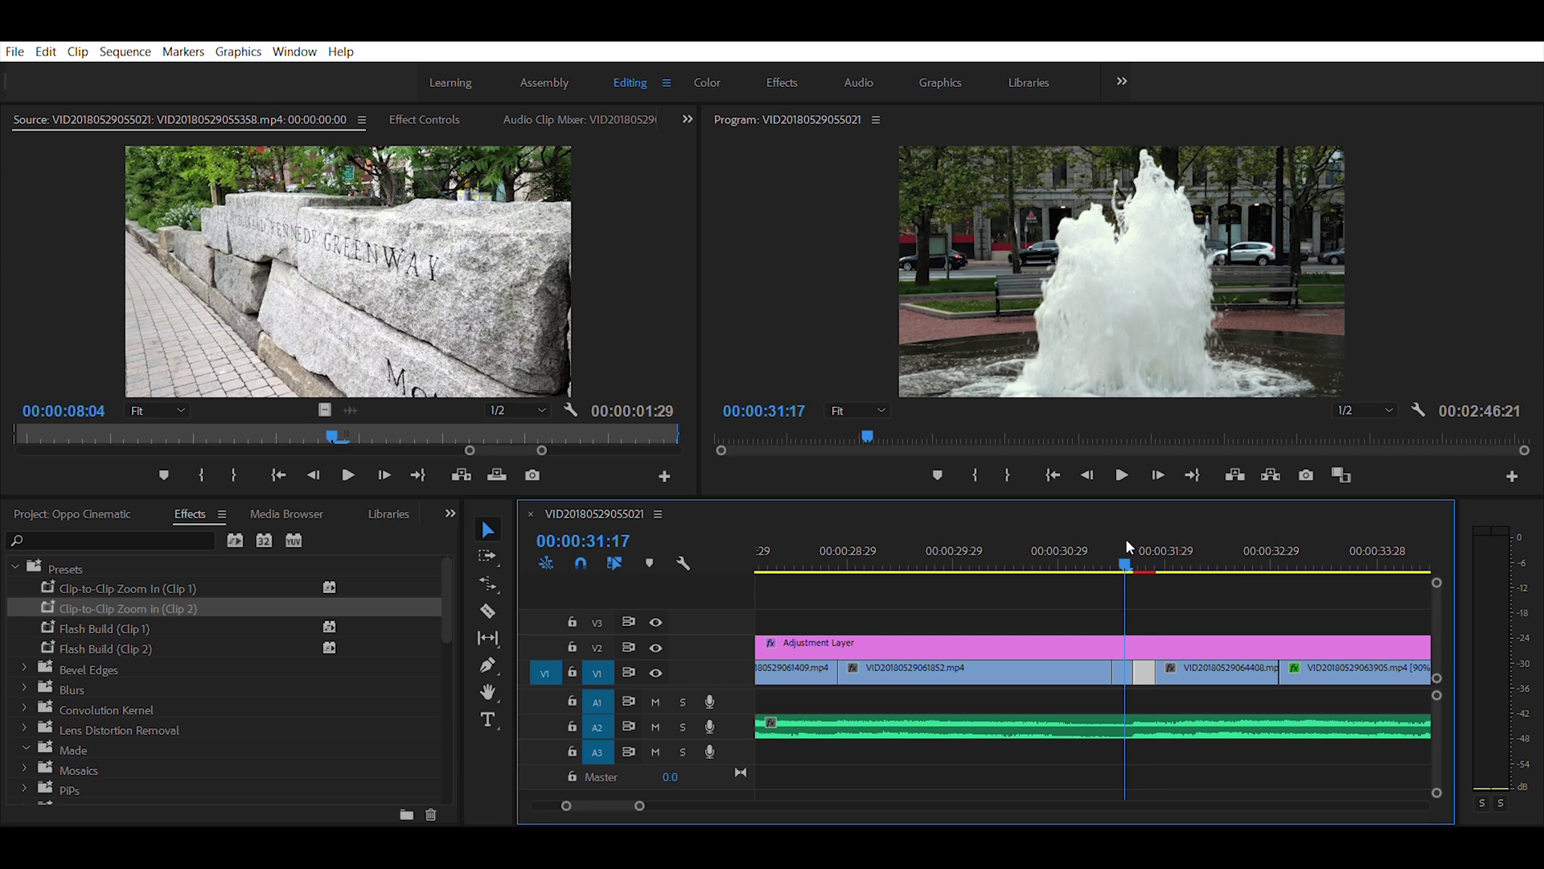
{"action": "left_click_drag", "start_coordinate": [1126, 540], "coordinate": [1143, 549]}
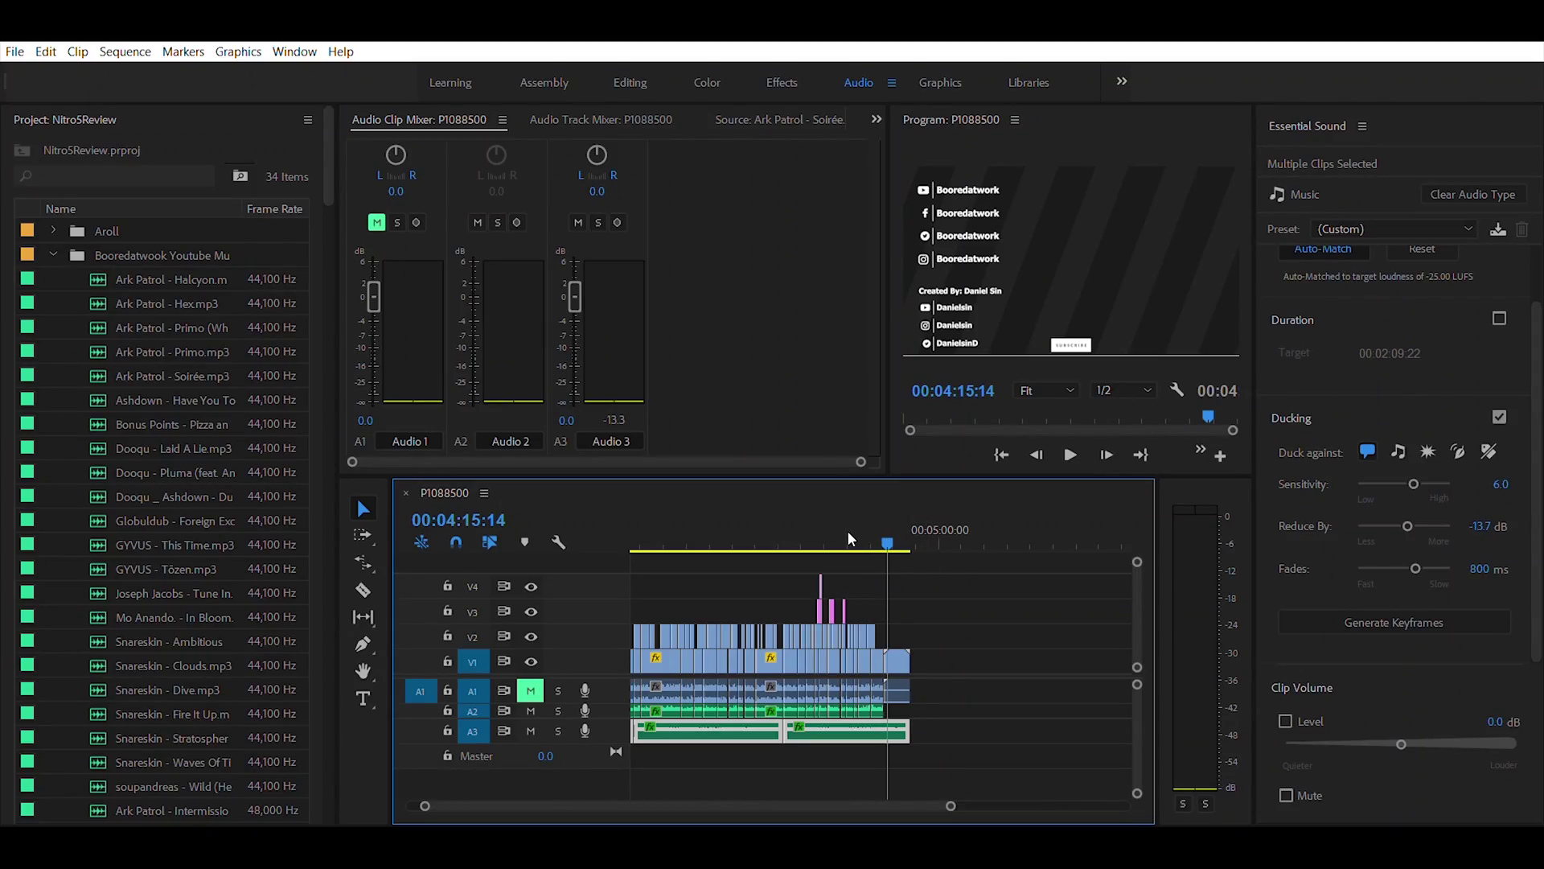
- Deselect the A3 music clips after reviewing their -13.7 dB ducking
{"action": "left_click", "coordinate": [946, 586]}
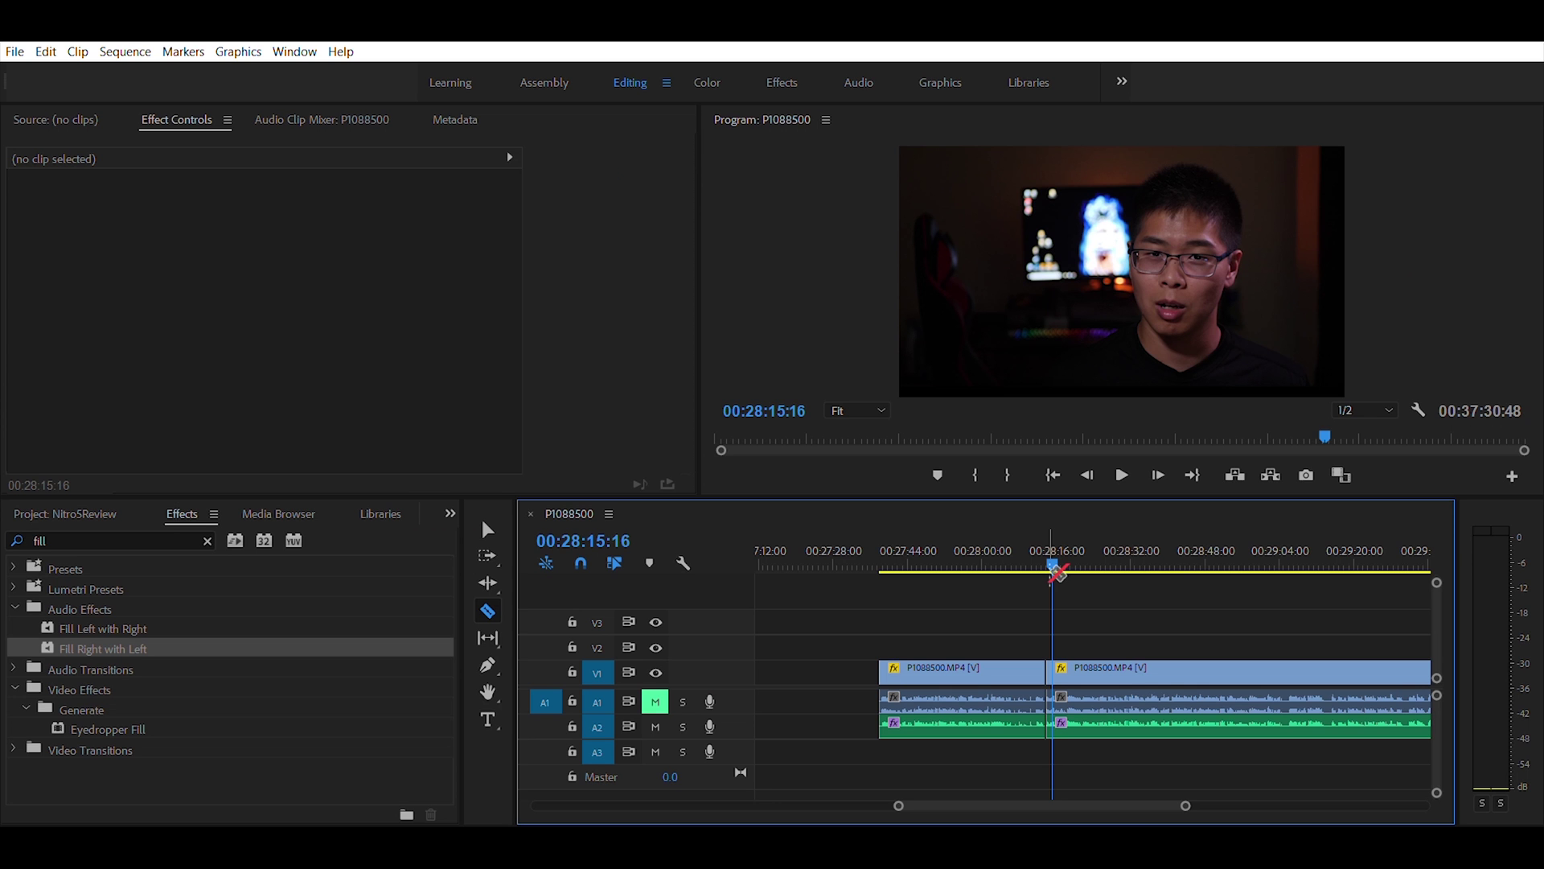
- Play the park montage, deselect the adjustment layer, and return the playhead to the start
{"action": "key", "text": "space"}
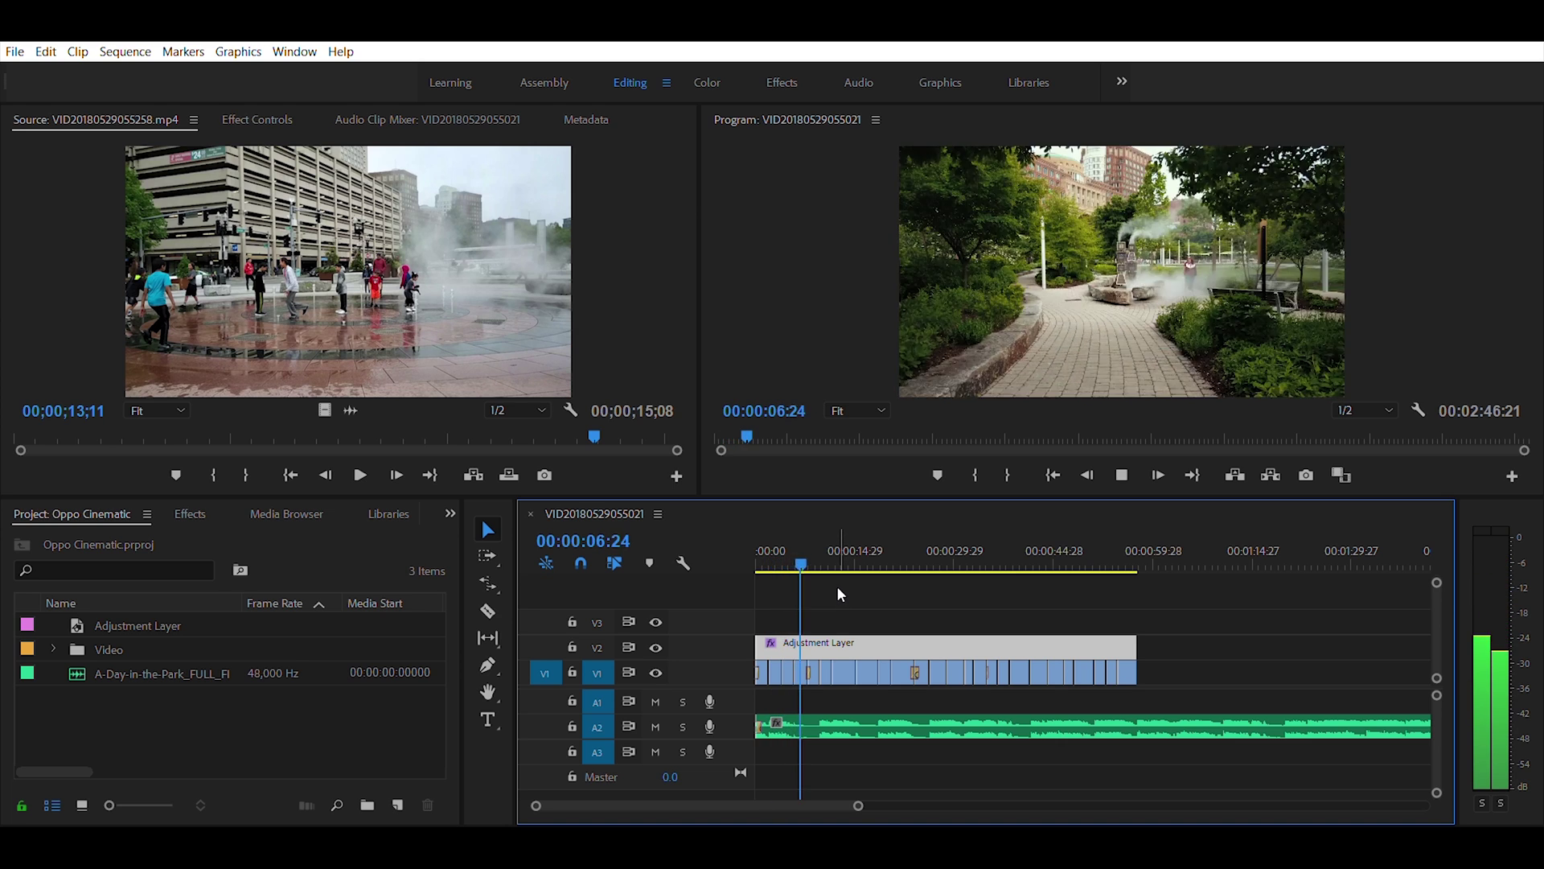
{"action": "key", "text": "space"}
{"action": "left_click", "coordinate": [875, 589]}
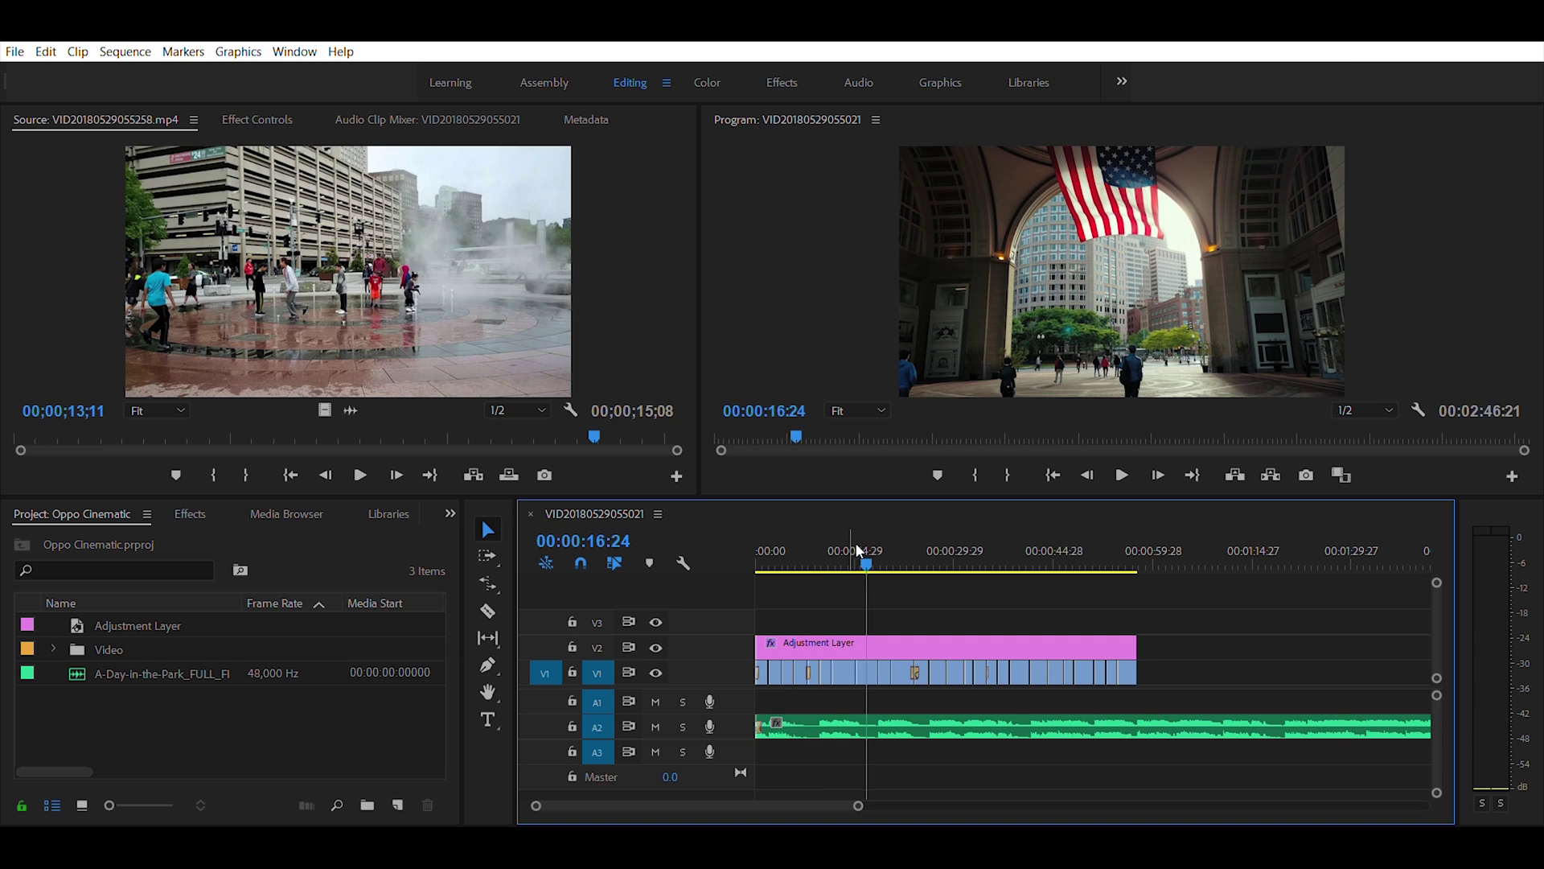
{"action": "left_click_drag", "start_coordinate": [859, 551], "coordinate": [756, 549]}
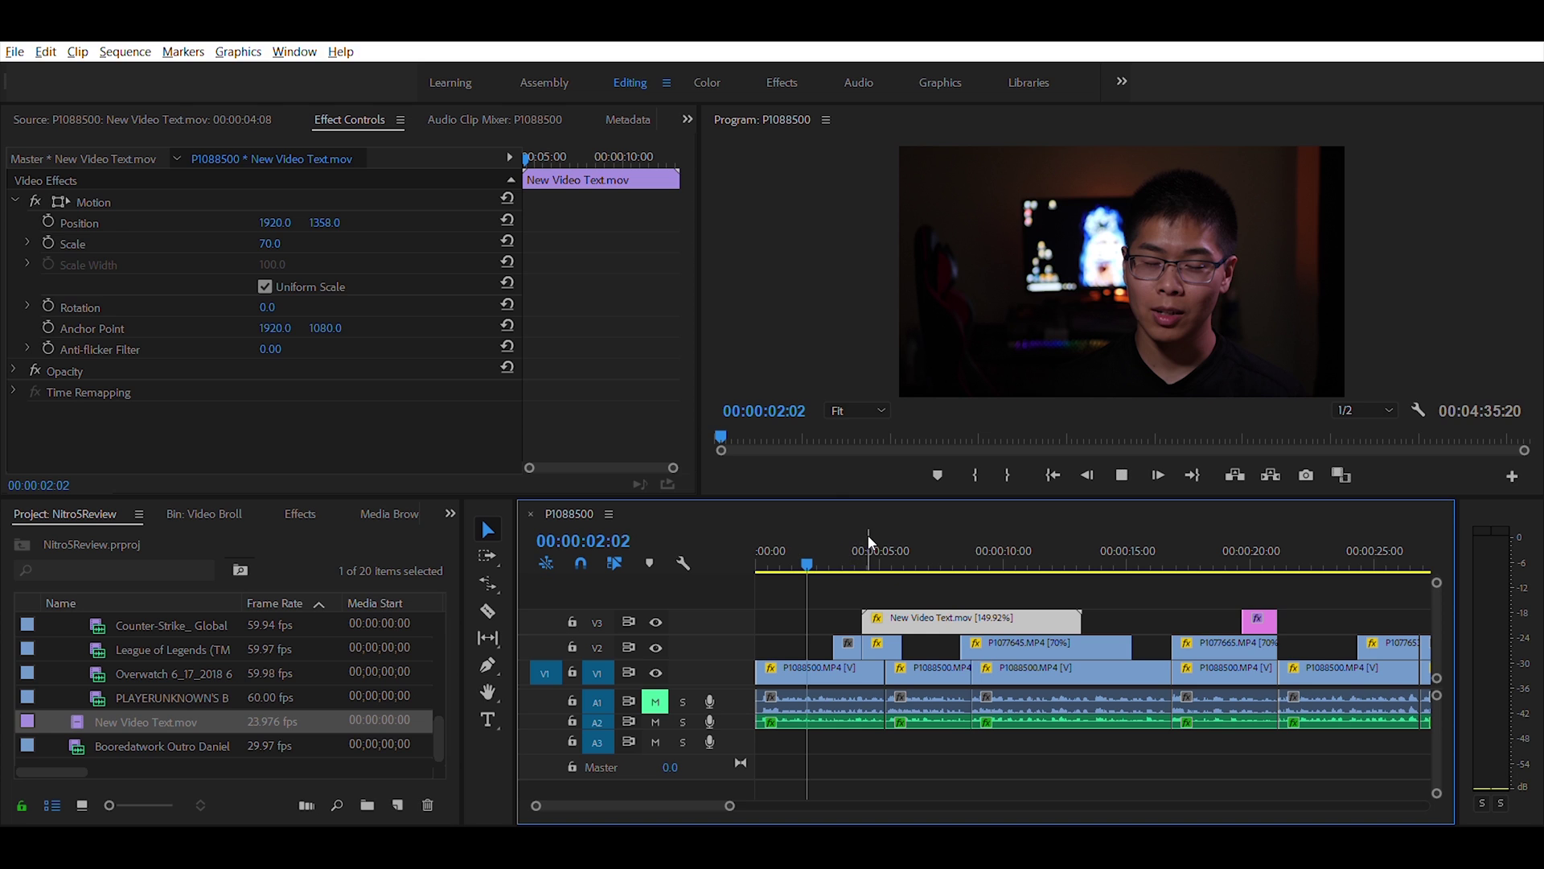
- Zoom the timeline out and back in, then play from 00:00:07 through the caption at 00:00:10
{"action": "key", "text": "minus"}
{"action": "key", "text": "minus"}
{"action": "key", "text": "minus"}
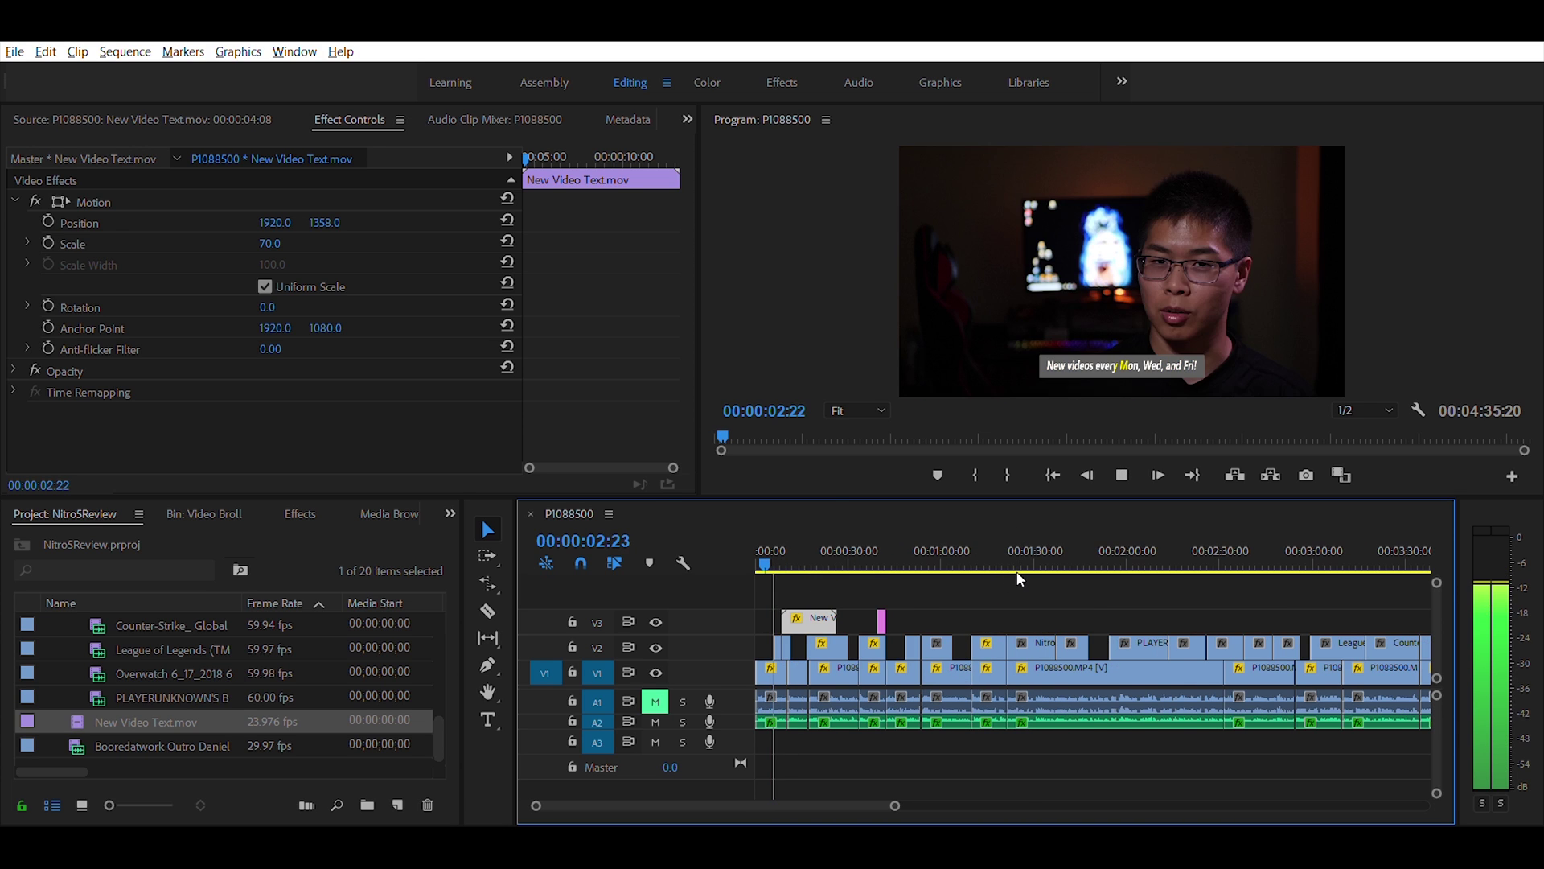
{"action": "key", "text": "minus"}
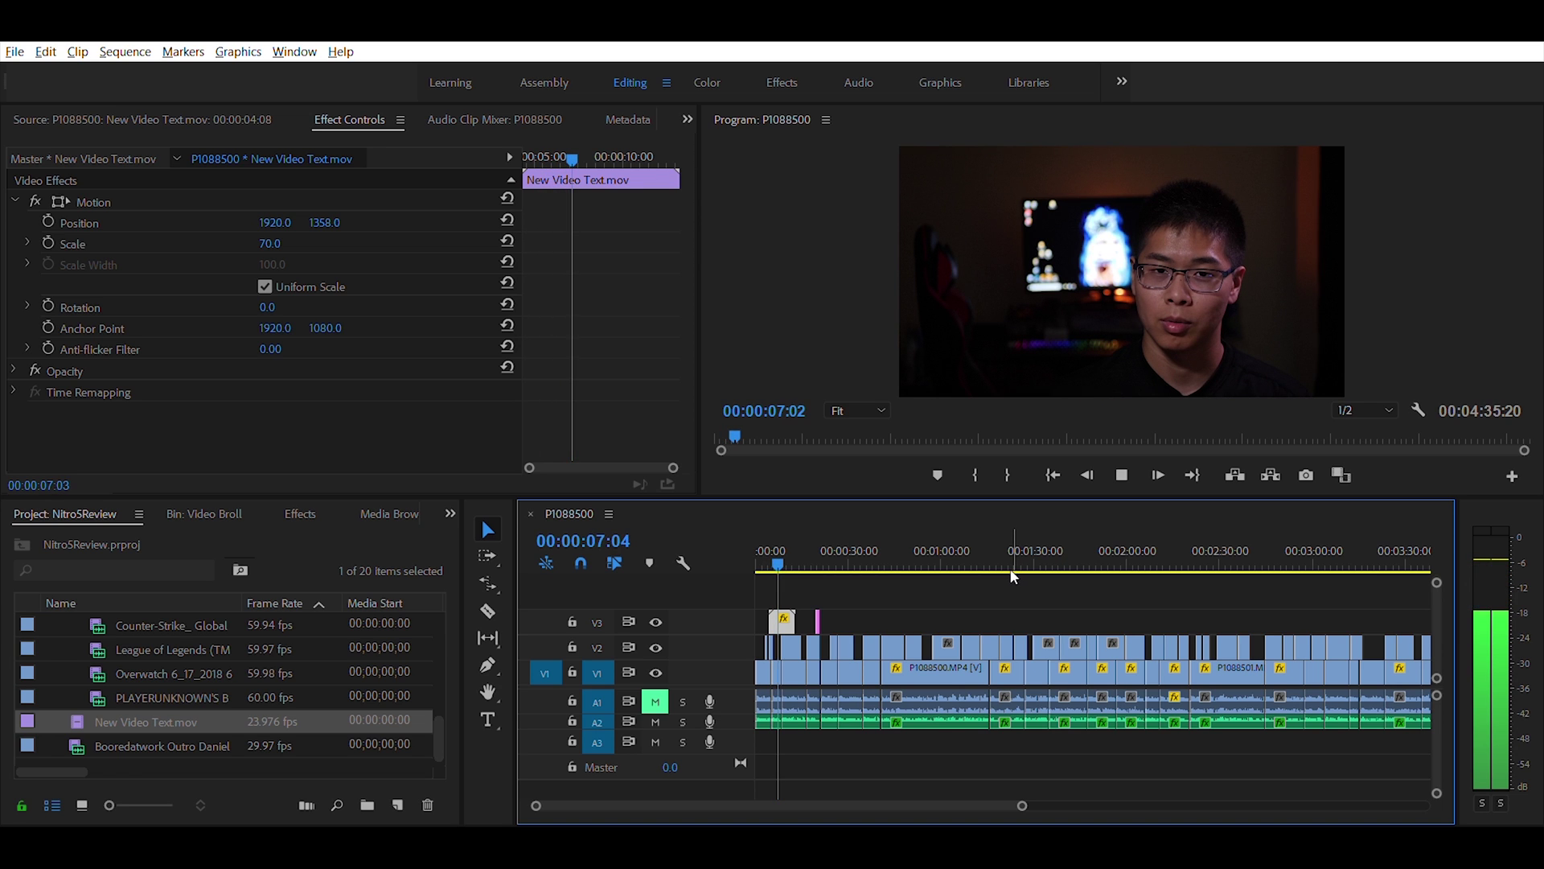
{"action": "key", "text": "equal"}
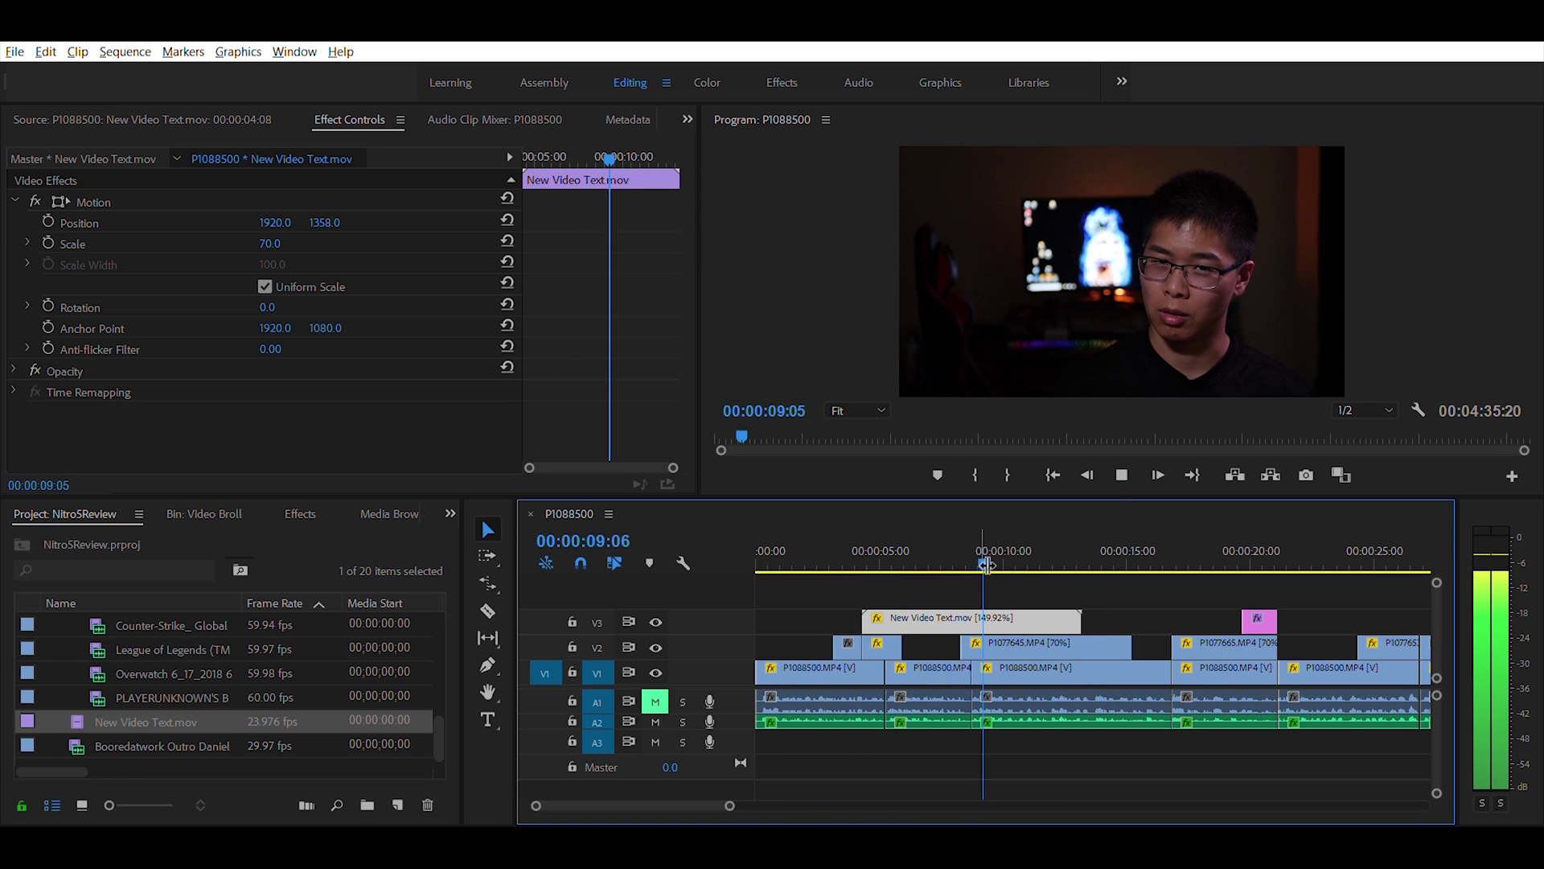
{"action": "left_click", "coordinate": [934, 549]}
{"action": "key", "text": "space"}
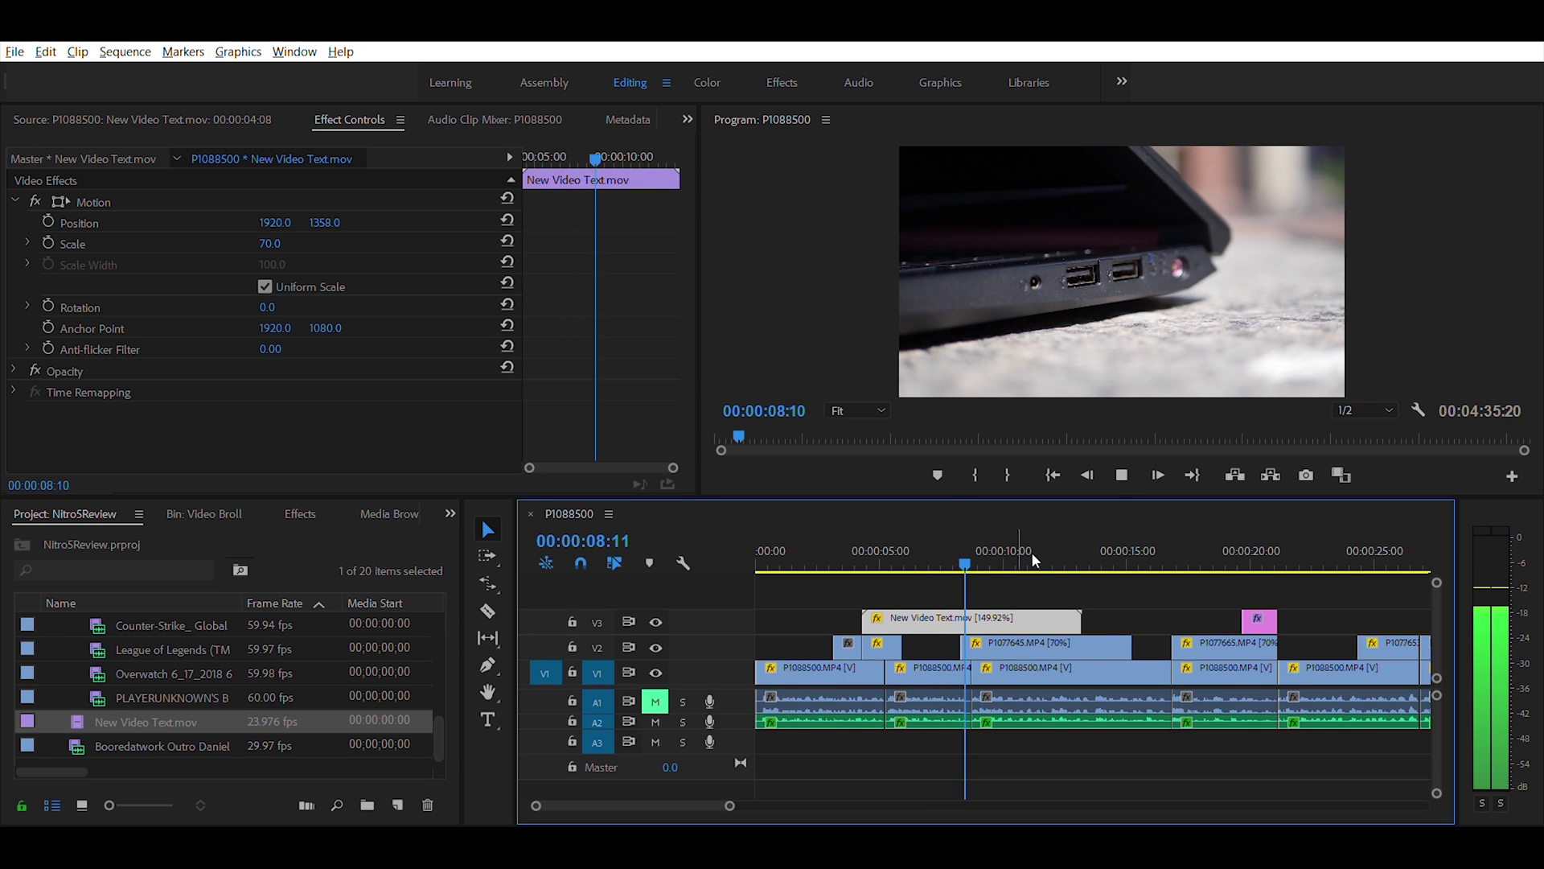
{"action": "left_click_drag", "start_coordinate": [955, 548], "coordinate": [1026, 547]}
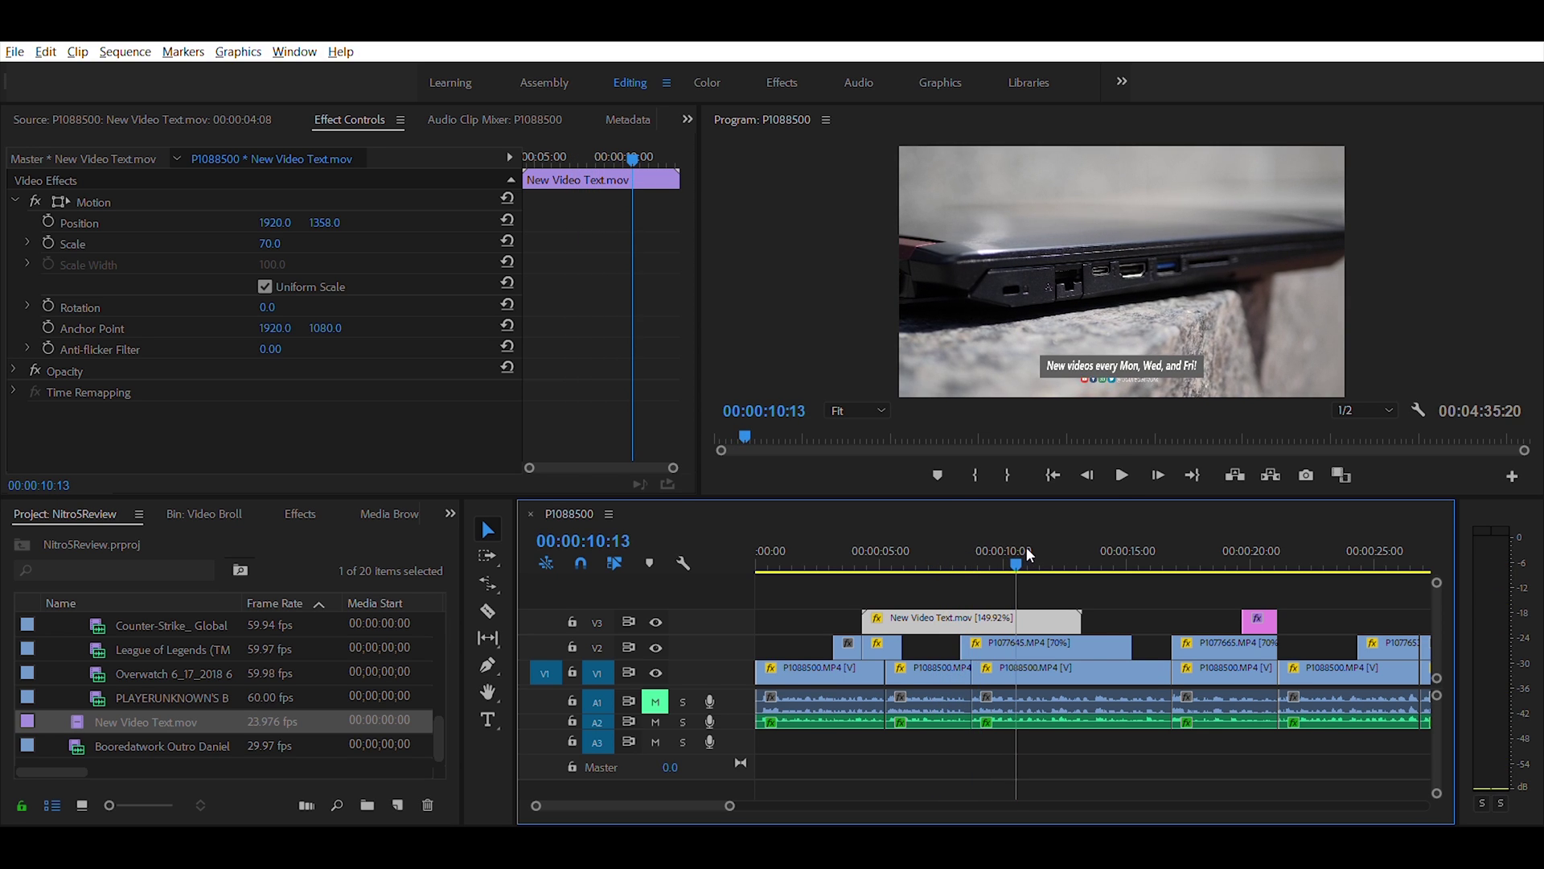
{"action": "key", "text": "space"}
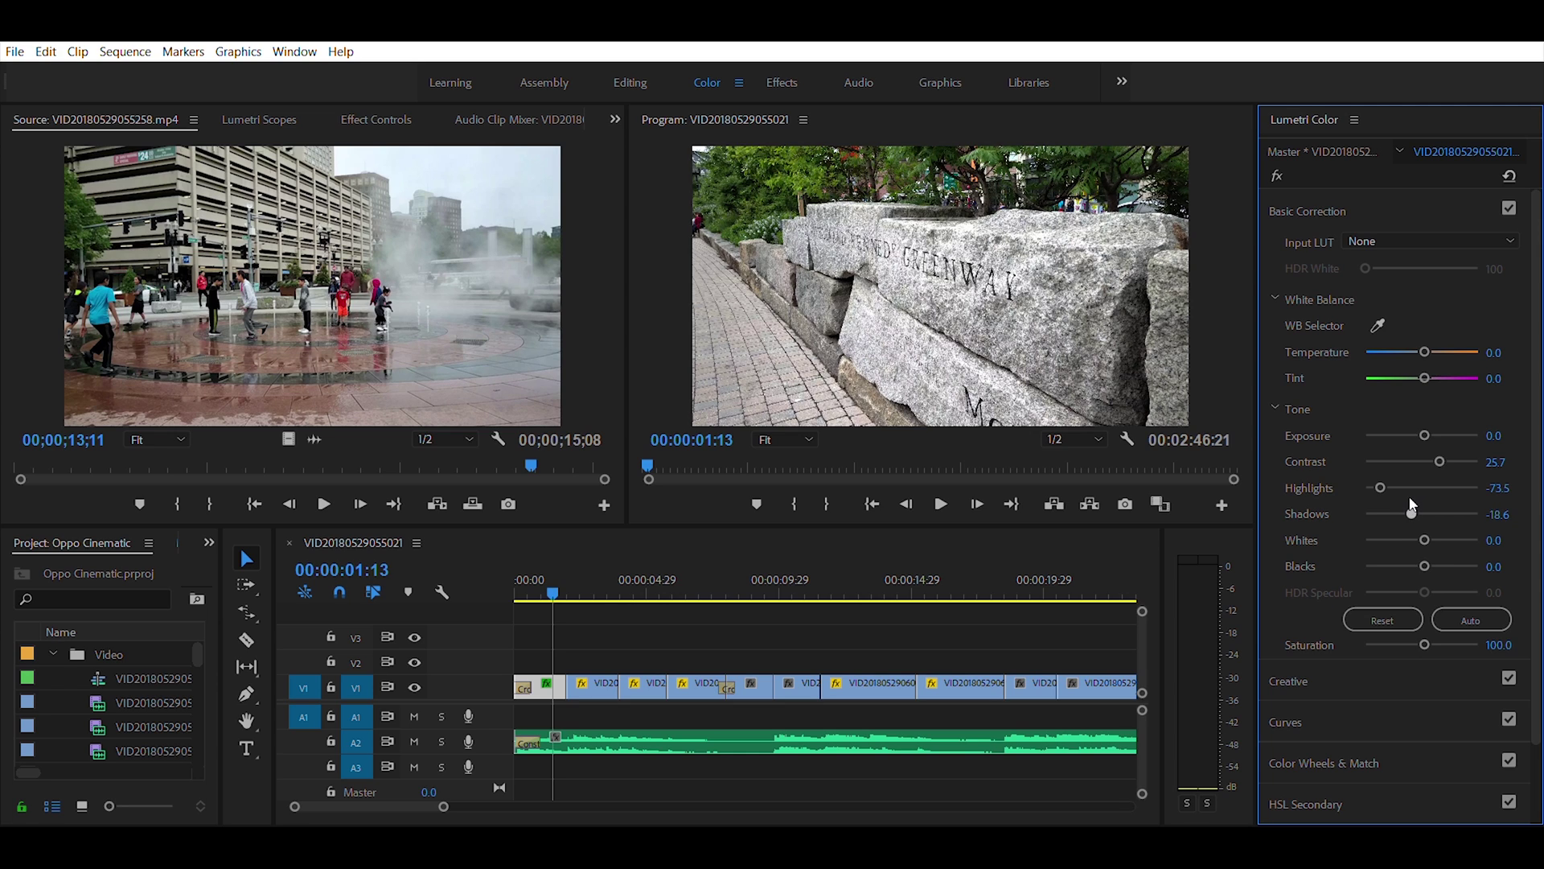
- Set Whites to -4.4 in Lumetri Basic Correction and play back the graded stone clip
{"action": "left_click_drag", "start_coordinate": [1419, 521], "coordinate": [1424, 531]}
{"action": "left_click", "coordinate": [540, 568]}
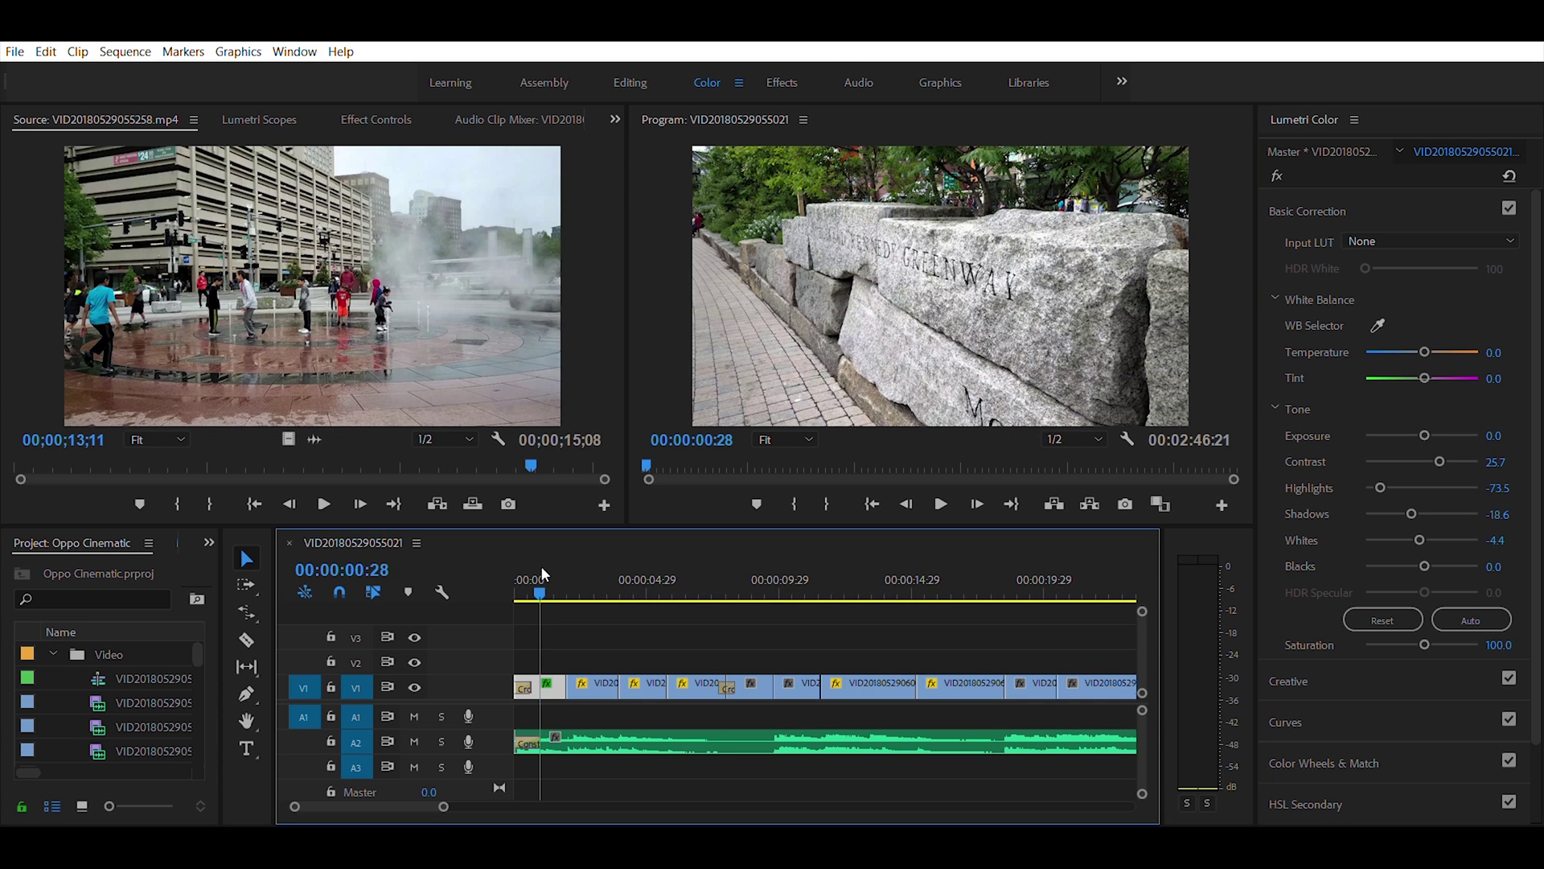
{"action": "key", "text": "space"}
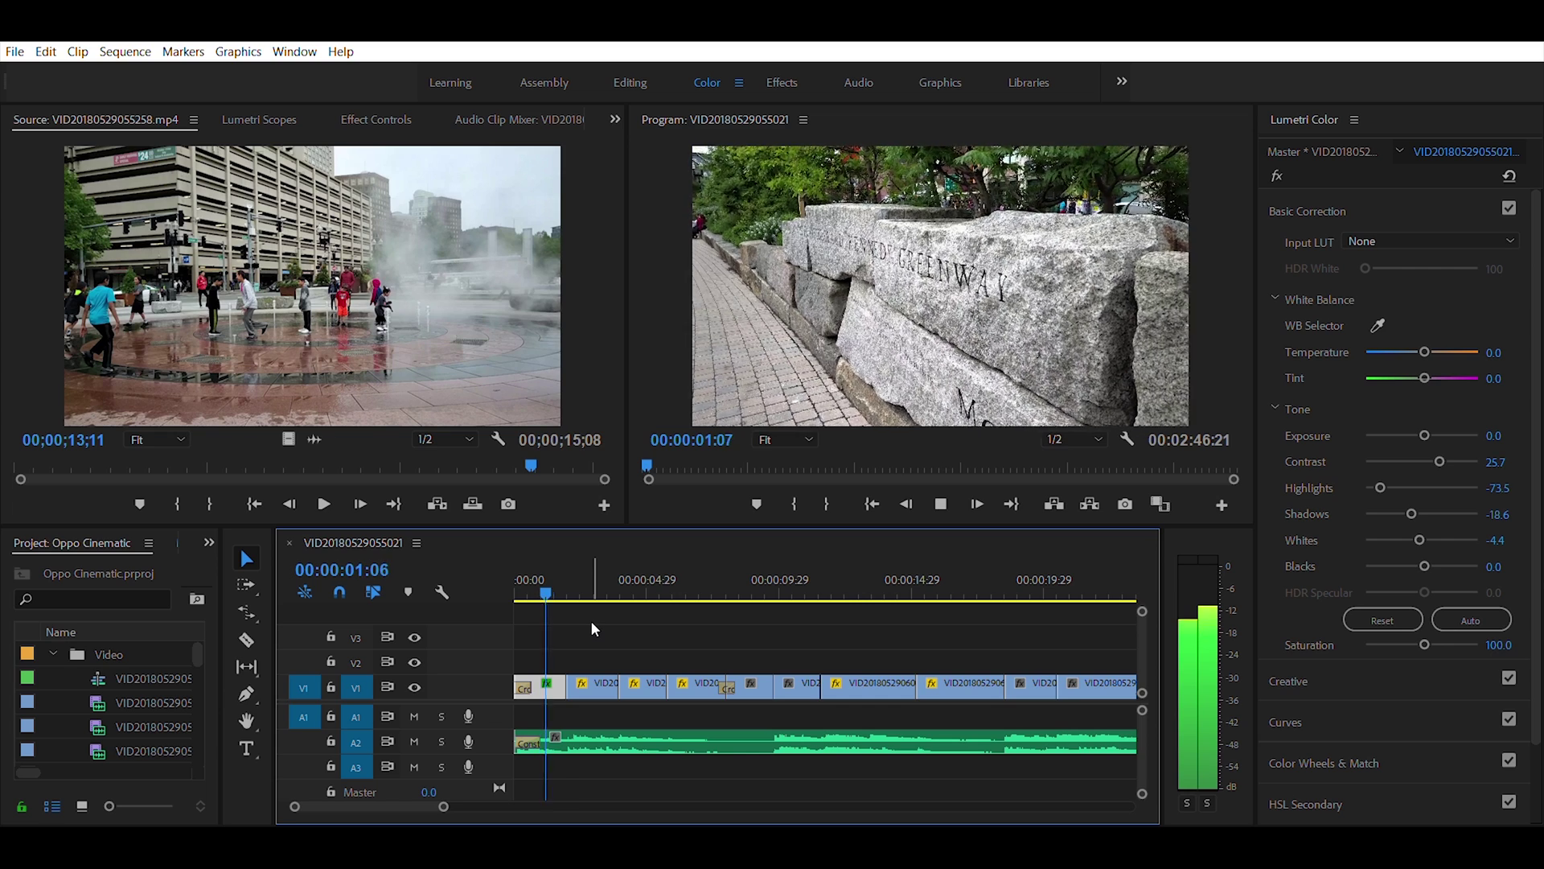
{"action": "key", "text": "space"}
- Add CD ZoomOUT IN to P1077651.MP4 and CD ZoomOUT OUT to P1077653.MP4
{"action": "left_click", "coordinate": [555, 576]}
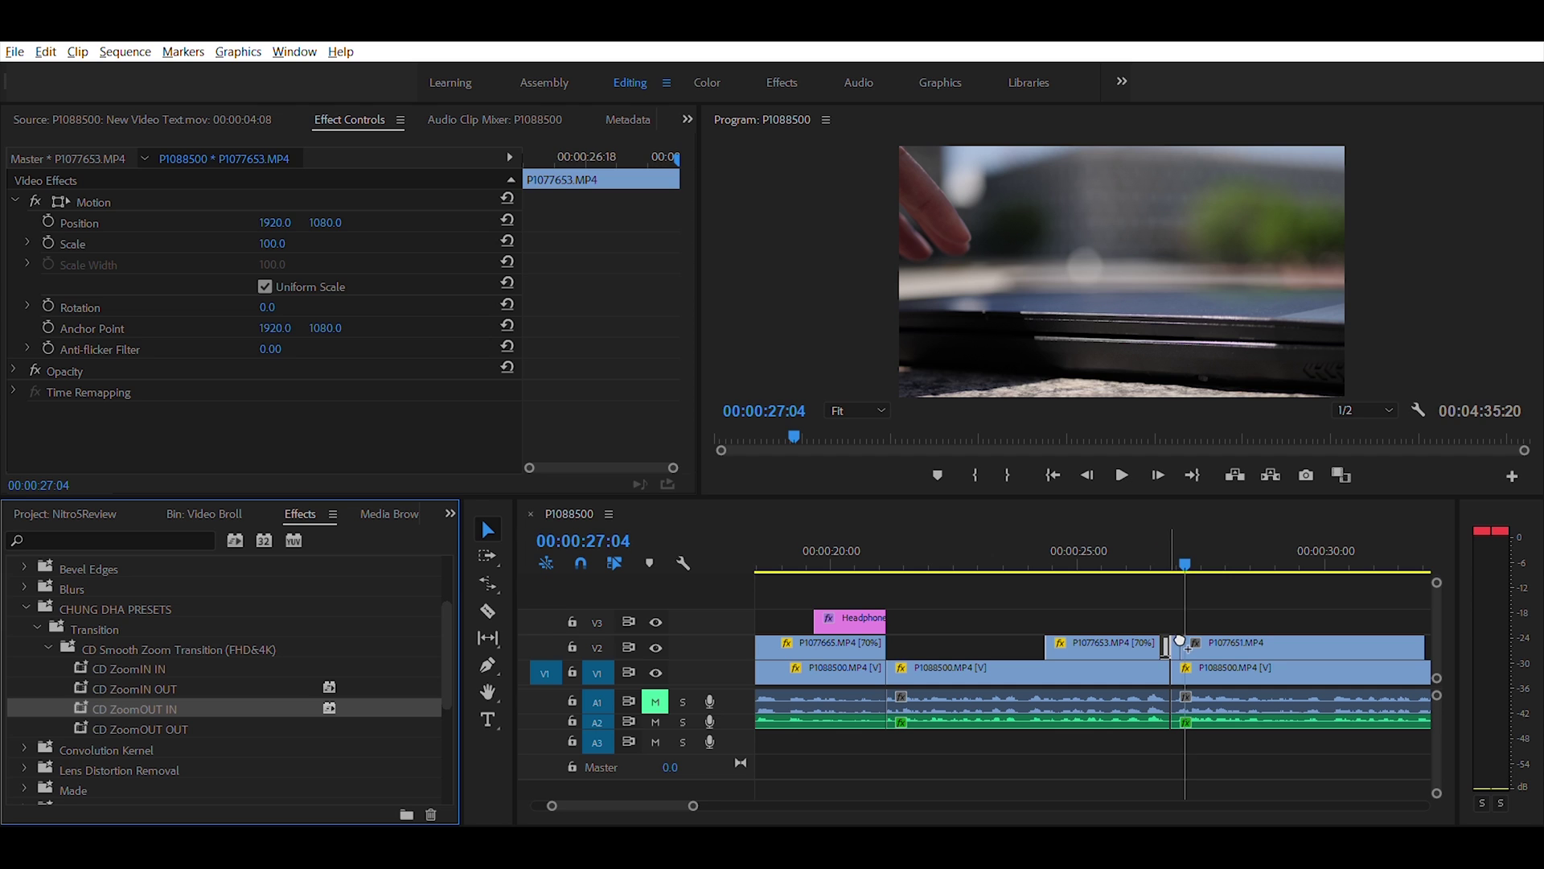
{"action": "left_click_drag", "start_coordinate": [1180, 641], "coordinate": [1181, 644]}
{"action": "left_click_drag", "start_coordinate": [161, 728], "coordinate": [362, 716]}
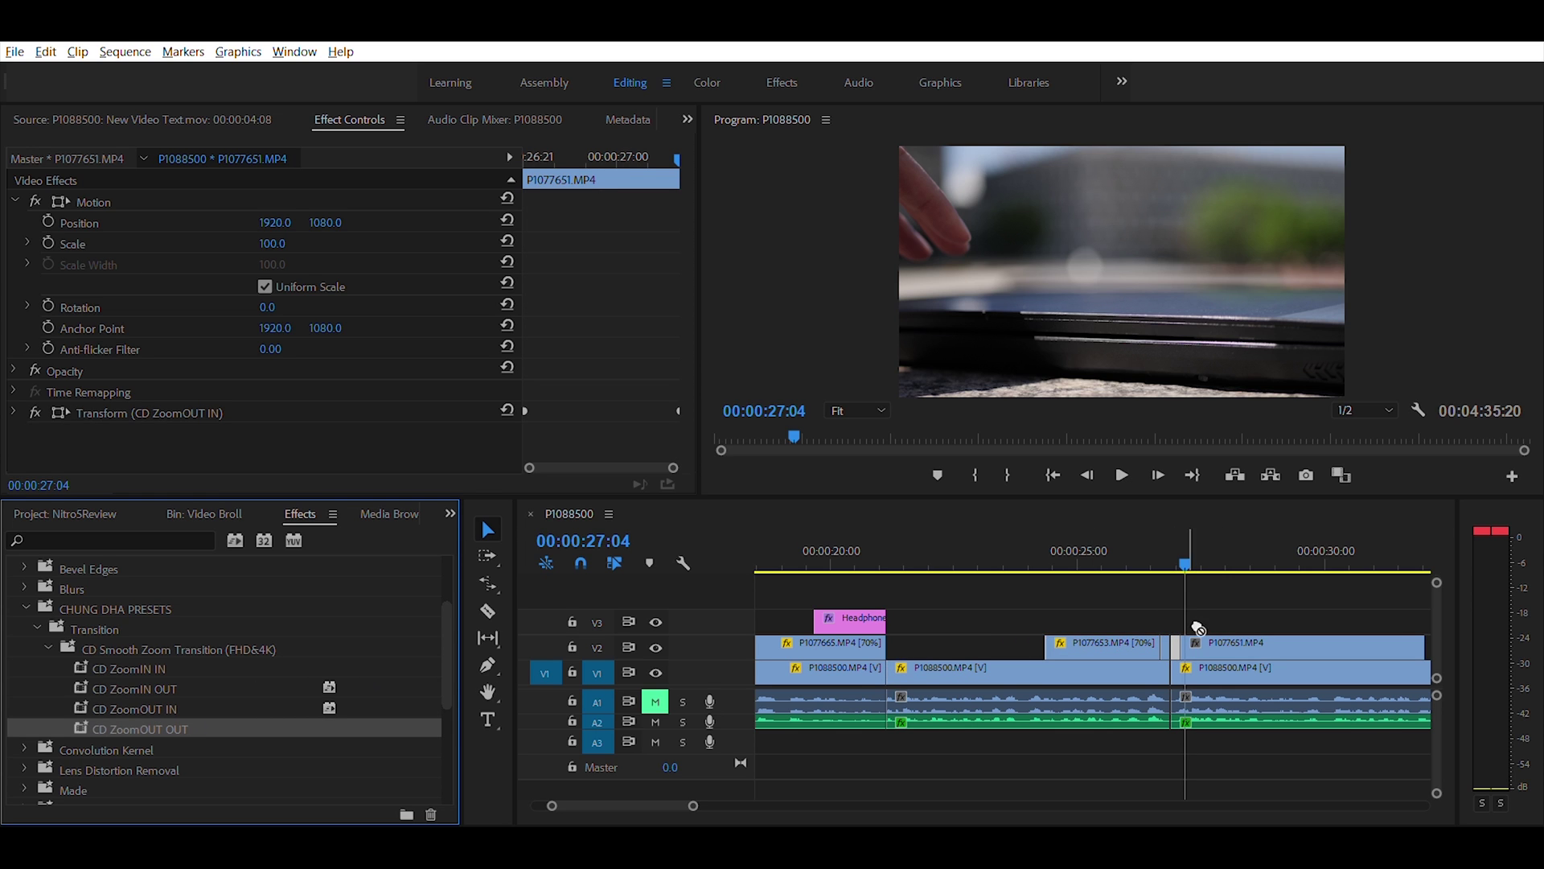
{"action": "left_click_drag", "start_coordinate": [1187, 641], "coordinate": [1142, 643]}
- Play back the zoom transition from just before the cut between the two clips
{"action": "left_click", "coordinate": [1150, 549]}
{"action": "key", "text": "space"}
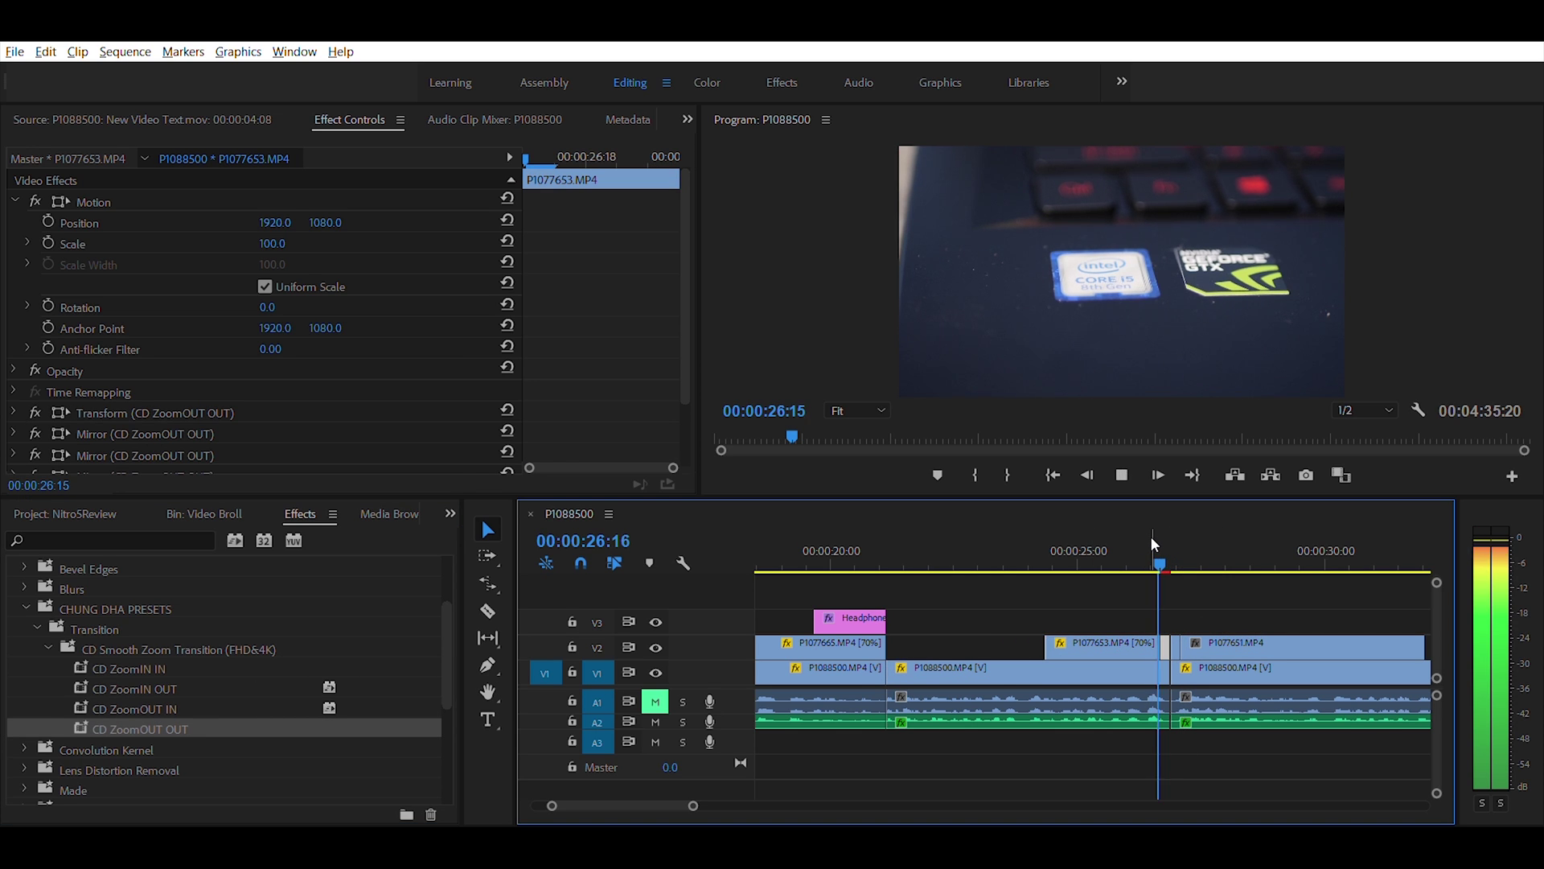
{"action": "left_click", "coordinate": [1118, 536]}
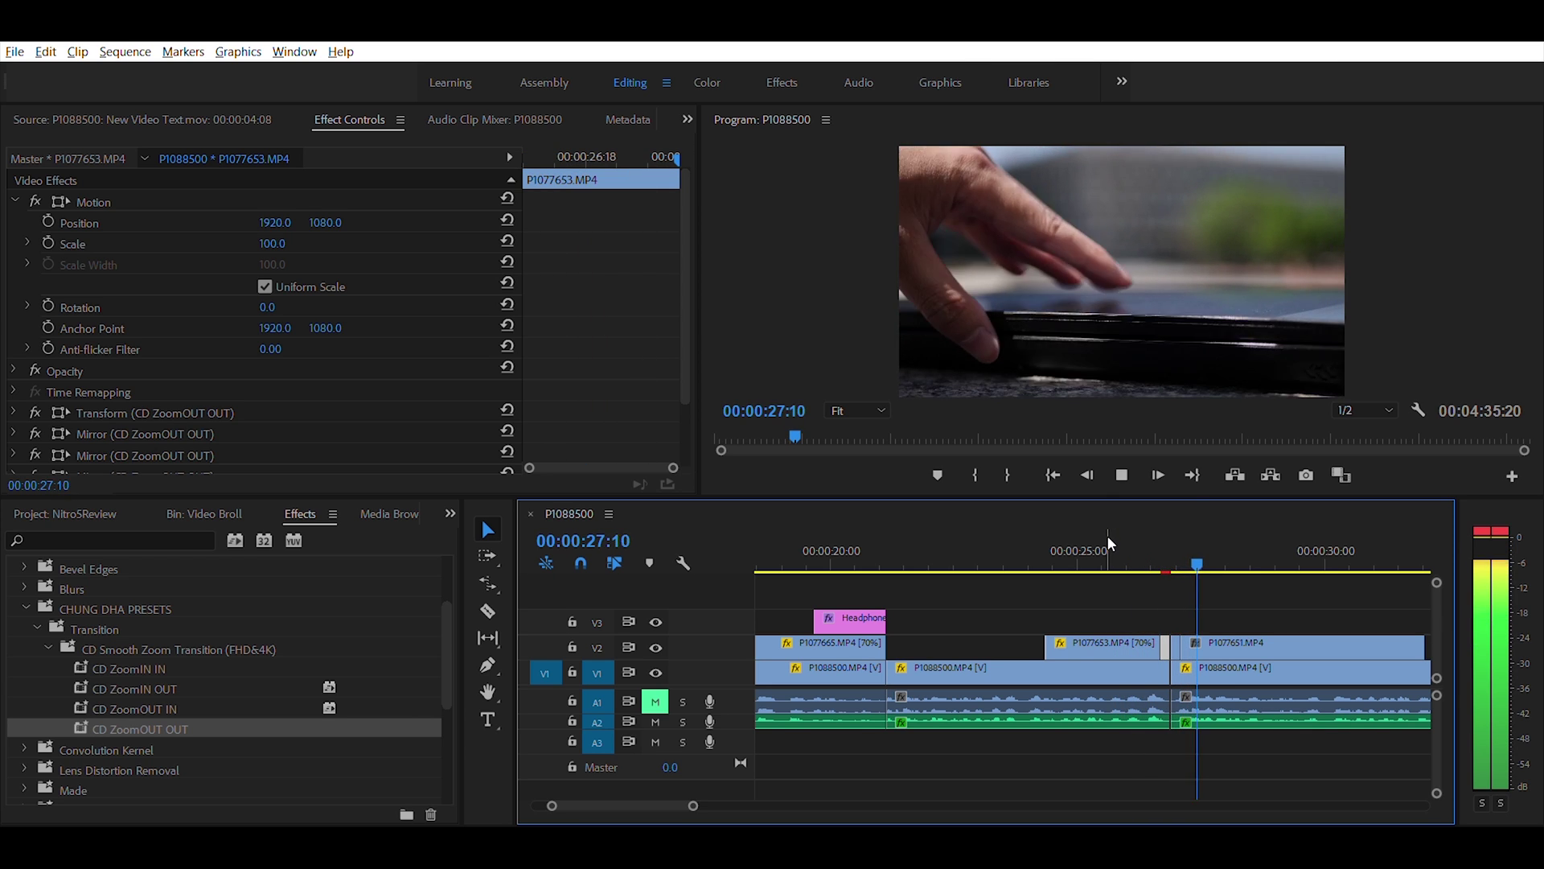
{"action": "key", "text": "minus"}
{"action": "key", "text": "minus"}
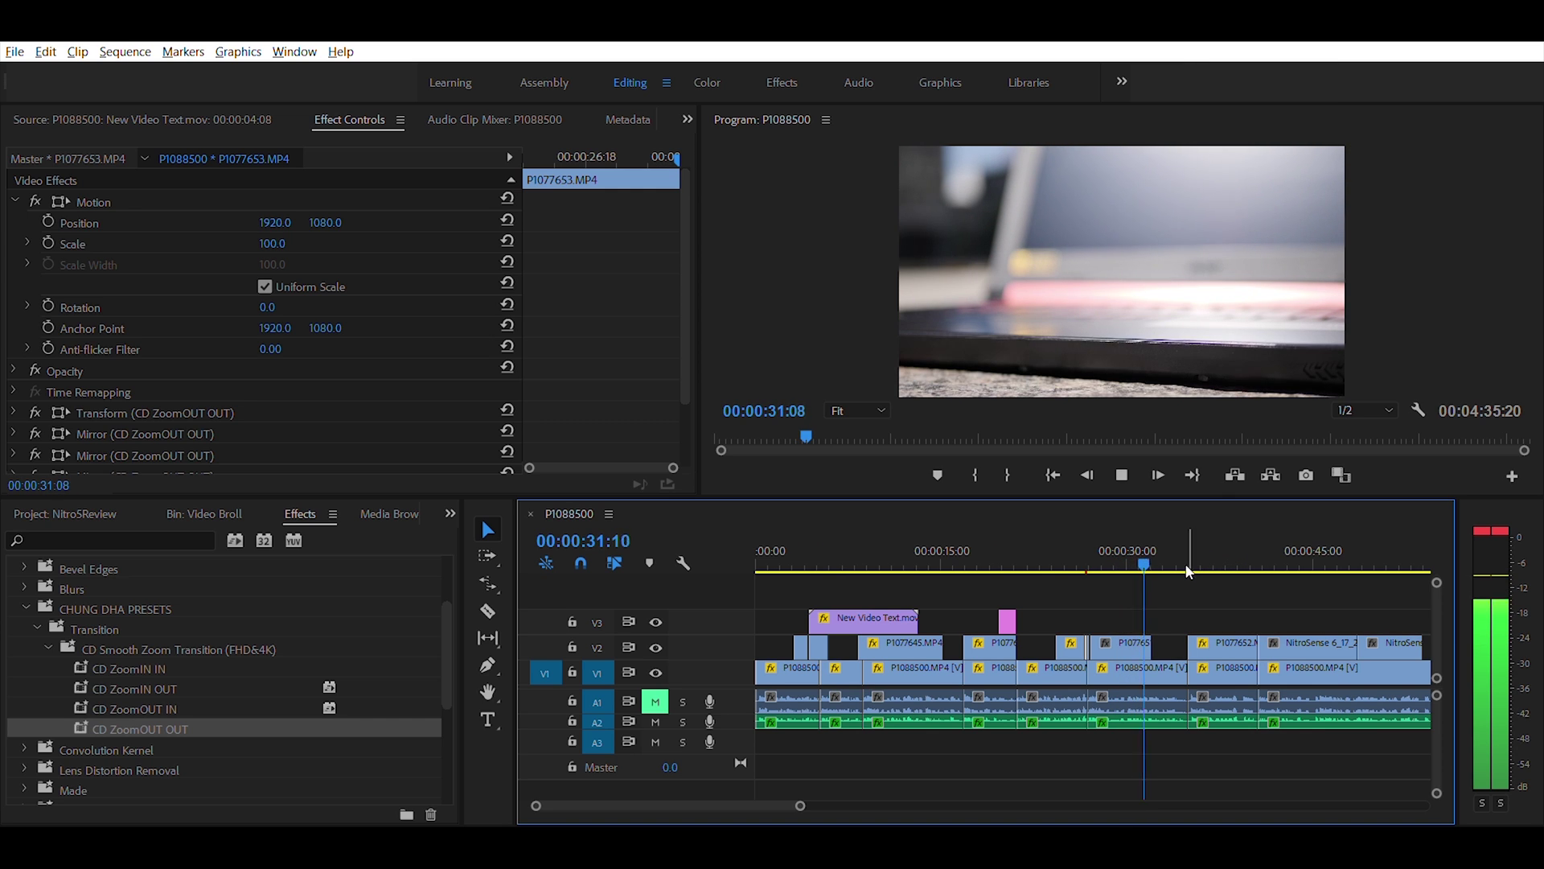
{"action": "key", "text": "space"}
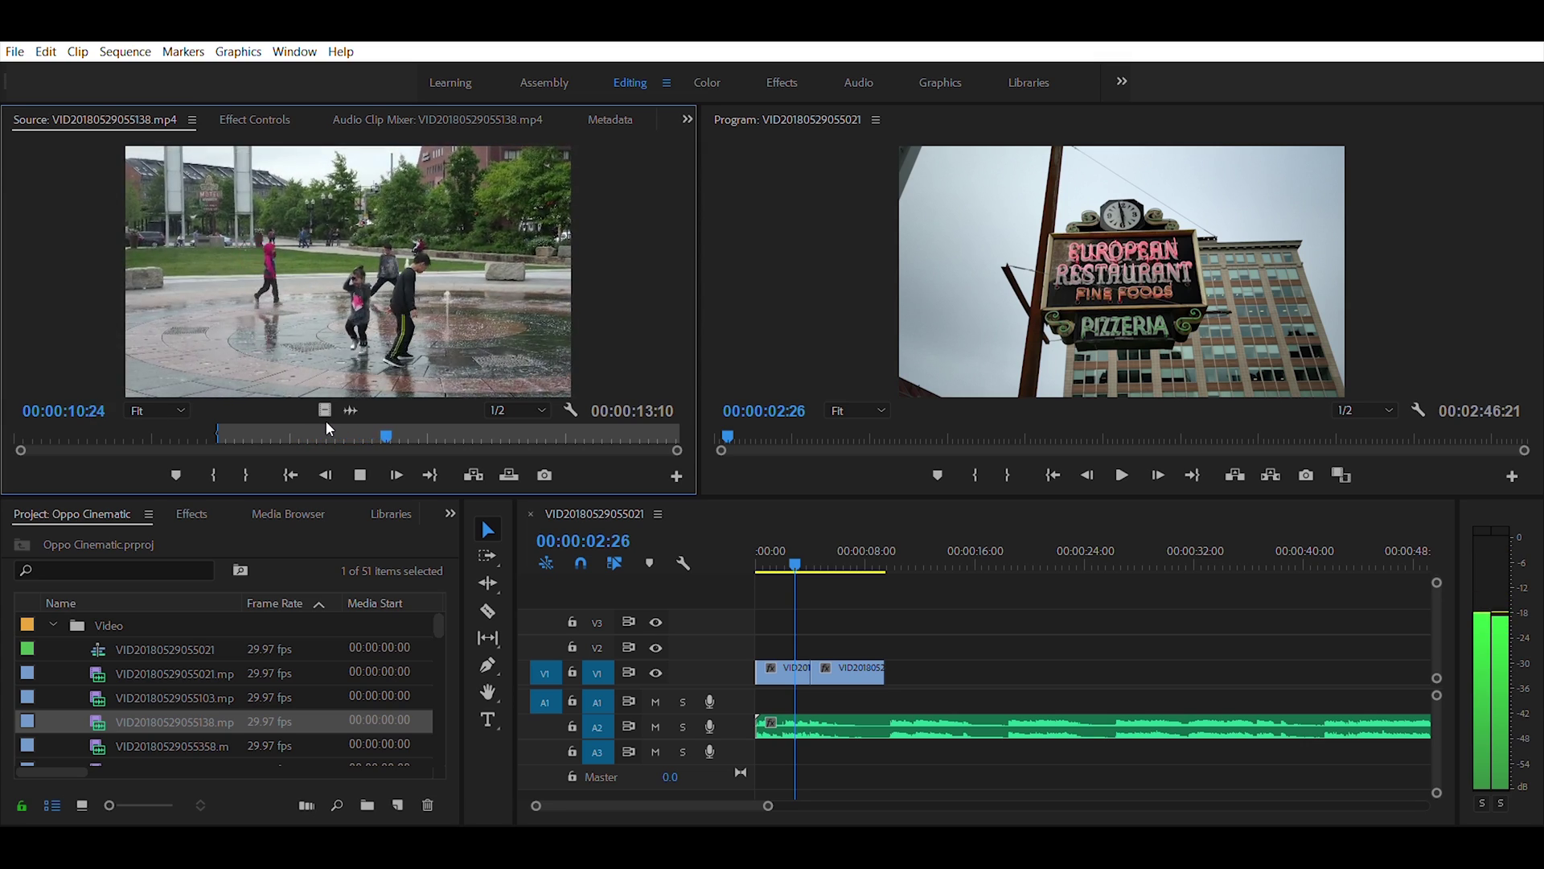
- Mark an Out point, append the 00:00:05:08 video-only fountain excerpt to V1, and load VID20180529055358.mp4
{"action": "key", "text": "o"}
{"action": "key", "text": "space"}
{"action": "left_click_drag", "start_coordinate": [455, 428], "coordinate": [544, 436]}
{"action": "left_click_drag", "start_coordinate": [324, 410], "coordinate": [906, 678]}
{"action": "scroll", "coordinate": [219, 666], "scroll_direction": "down", "scroll_amount": 1}
{"action": "double_click", "coordinate": [142, 707]}
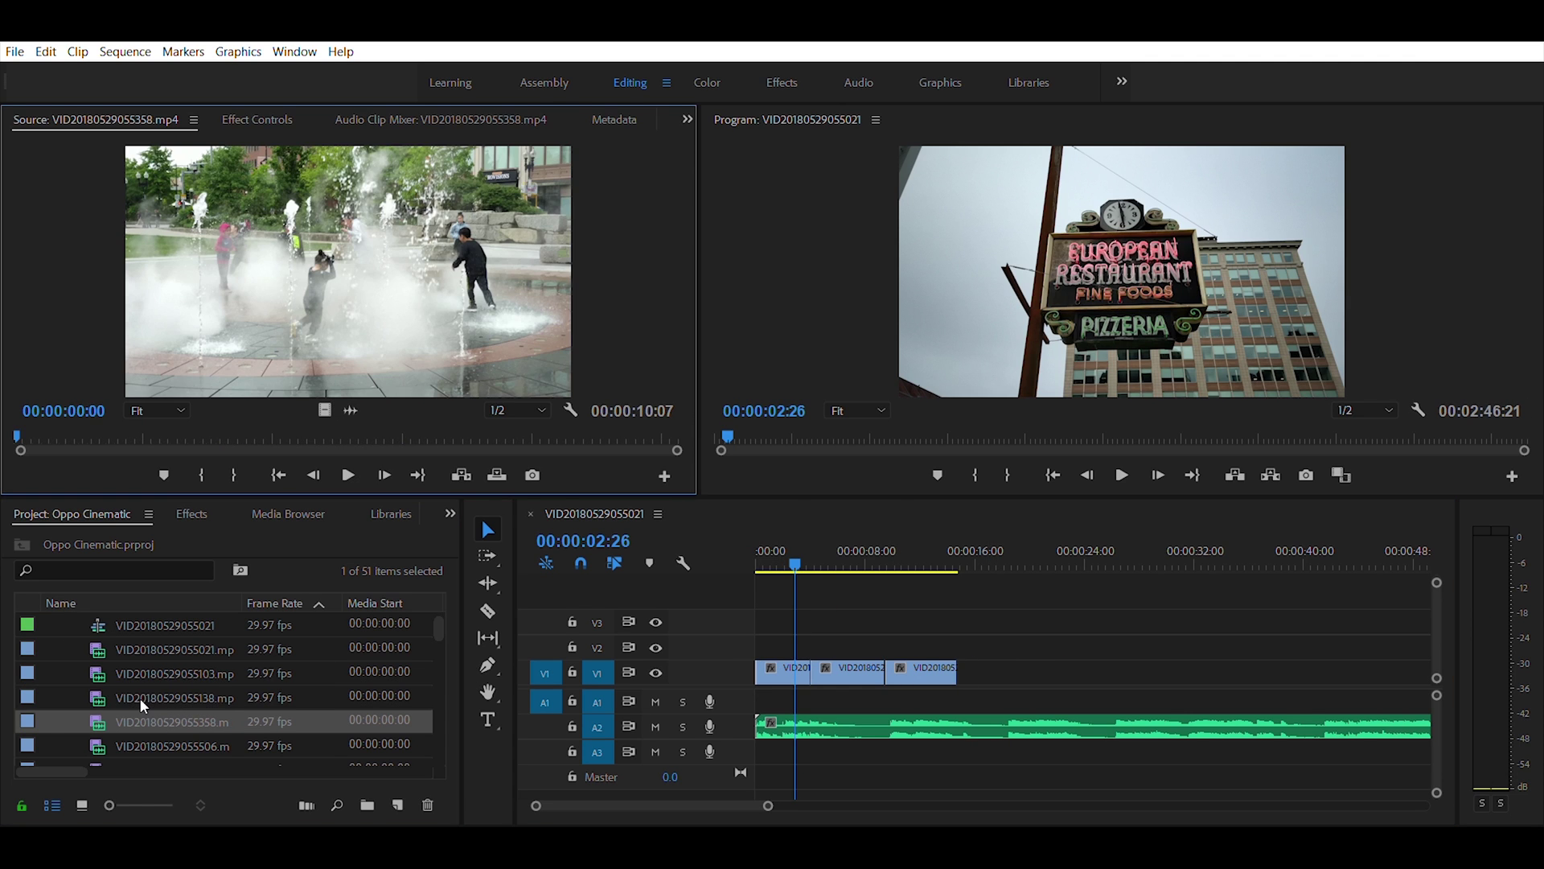